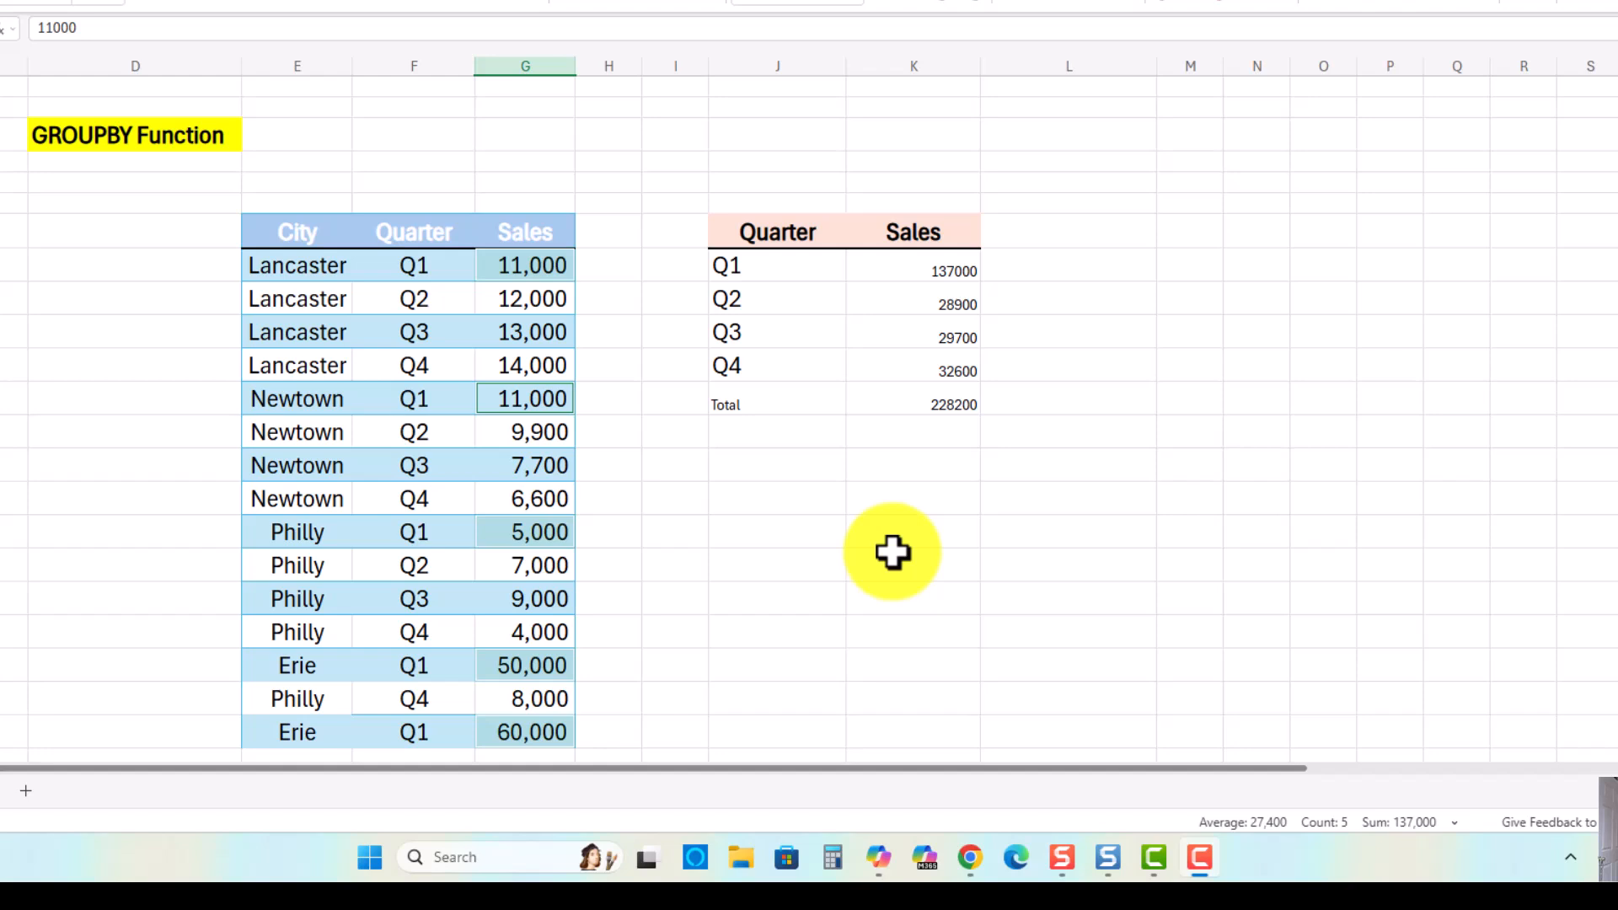
Step: Delete the existing summary formula and rename the first summary heading to City
{"action": "left_click", "coordinate": [733, 263]}
{"action": "key", "text": "Delete"}
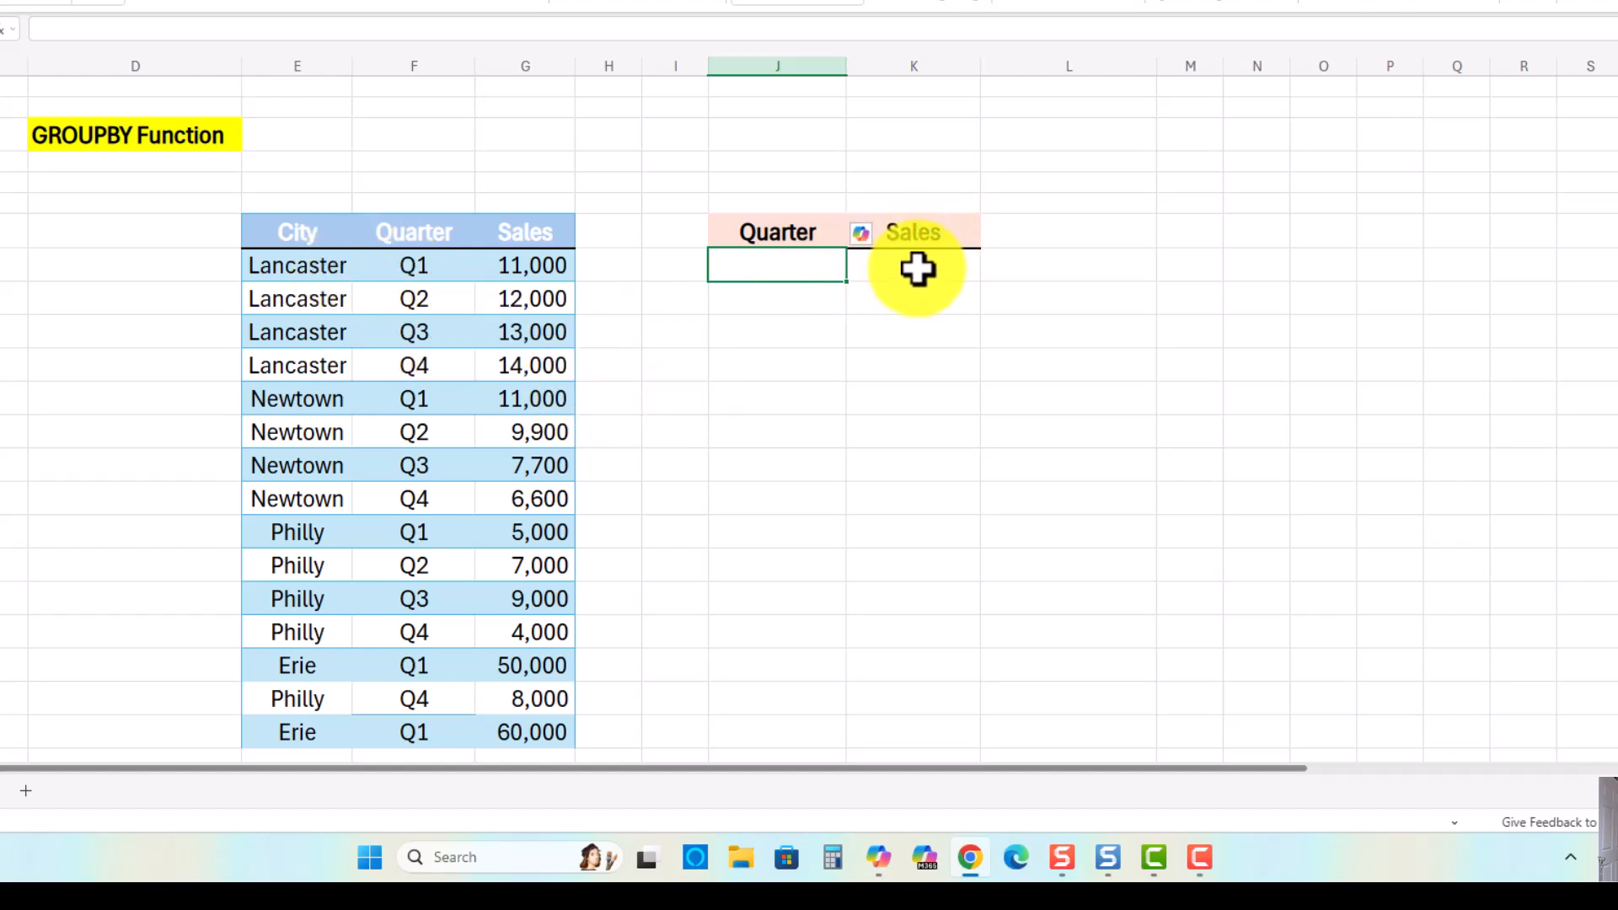
{"action": "left_click", "coordinate": [770, 229]}
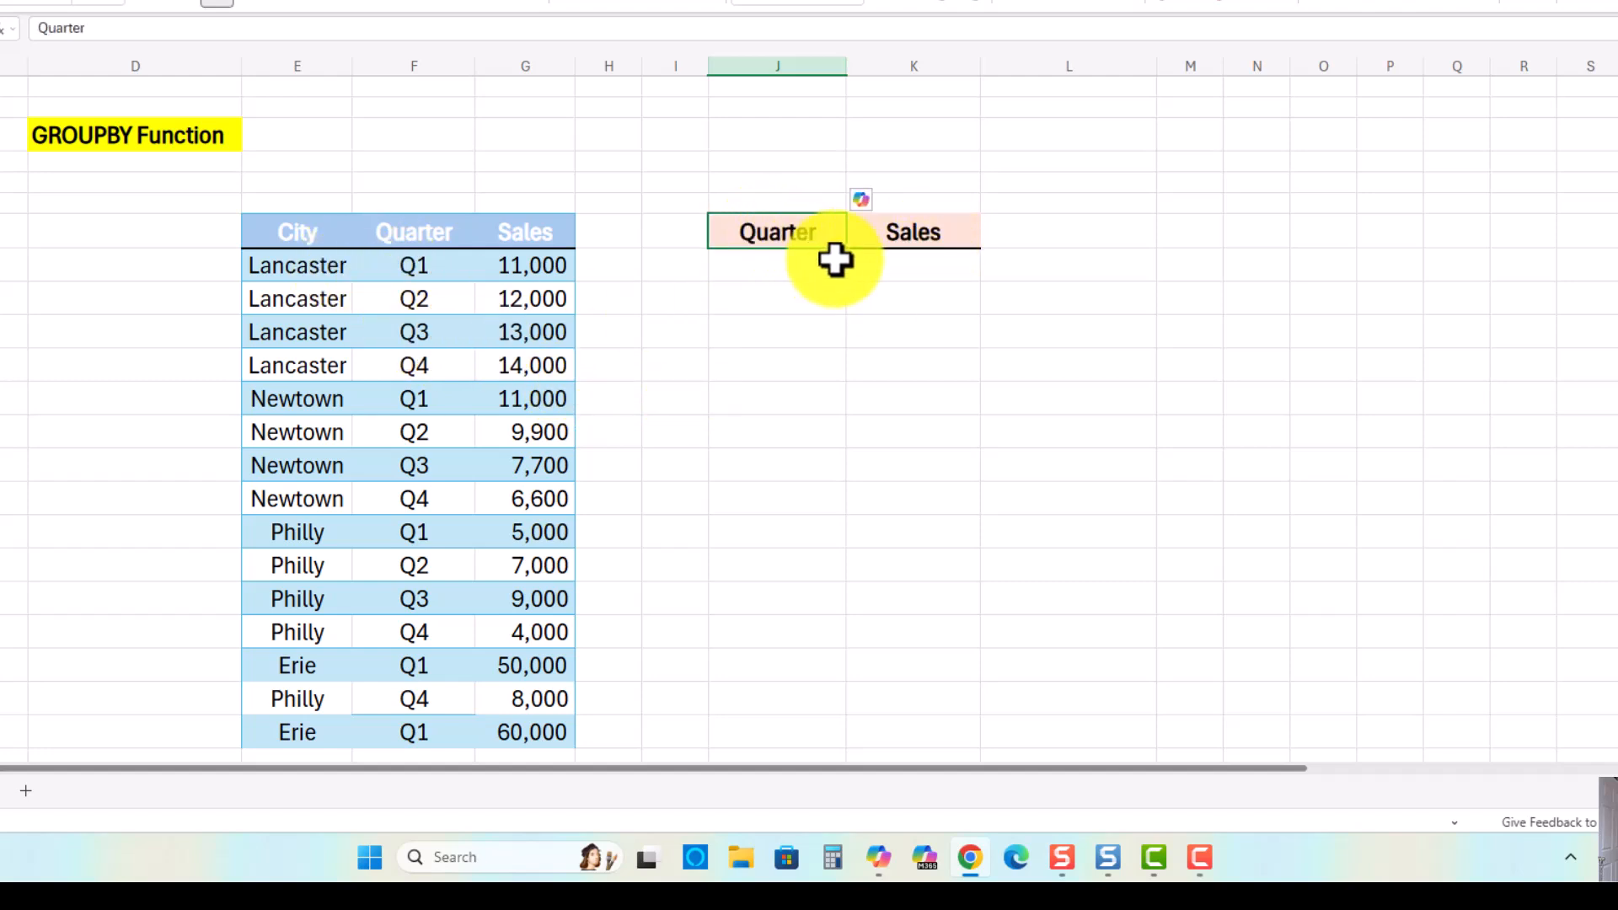
{"action": "type", "text": "City"}
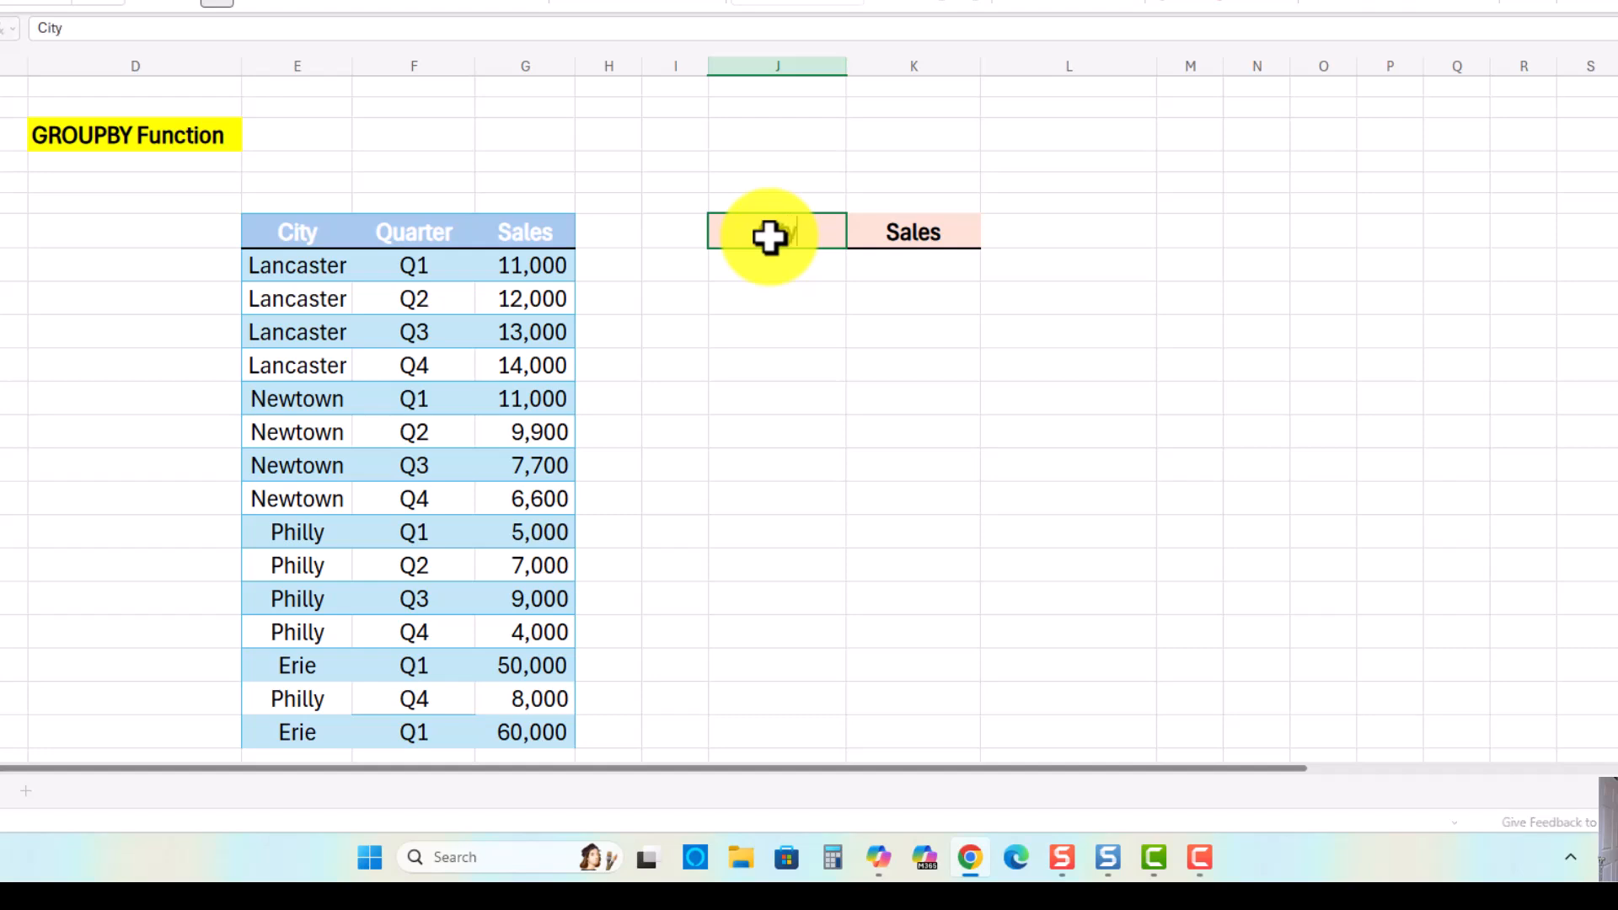
{"action": "key", "text": "Return"}
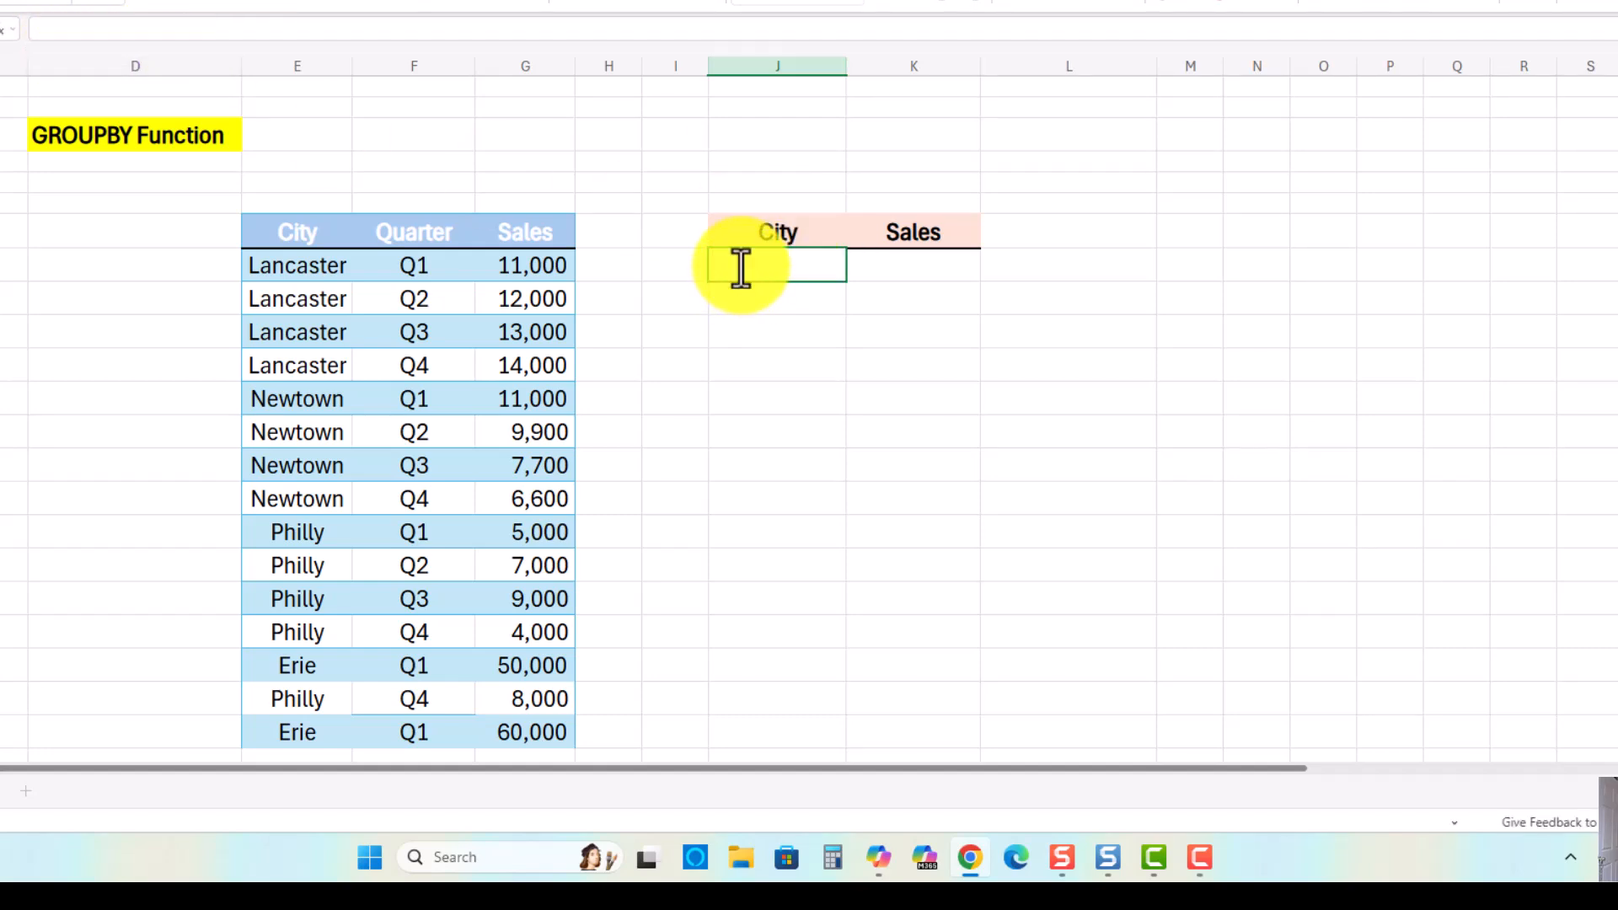
Step: Enter a GROUPBY formula in J8 grouping cities E8:E22 and summing sales G8:G22 with SUM
{"action": "type", "text": "=groupby"}
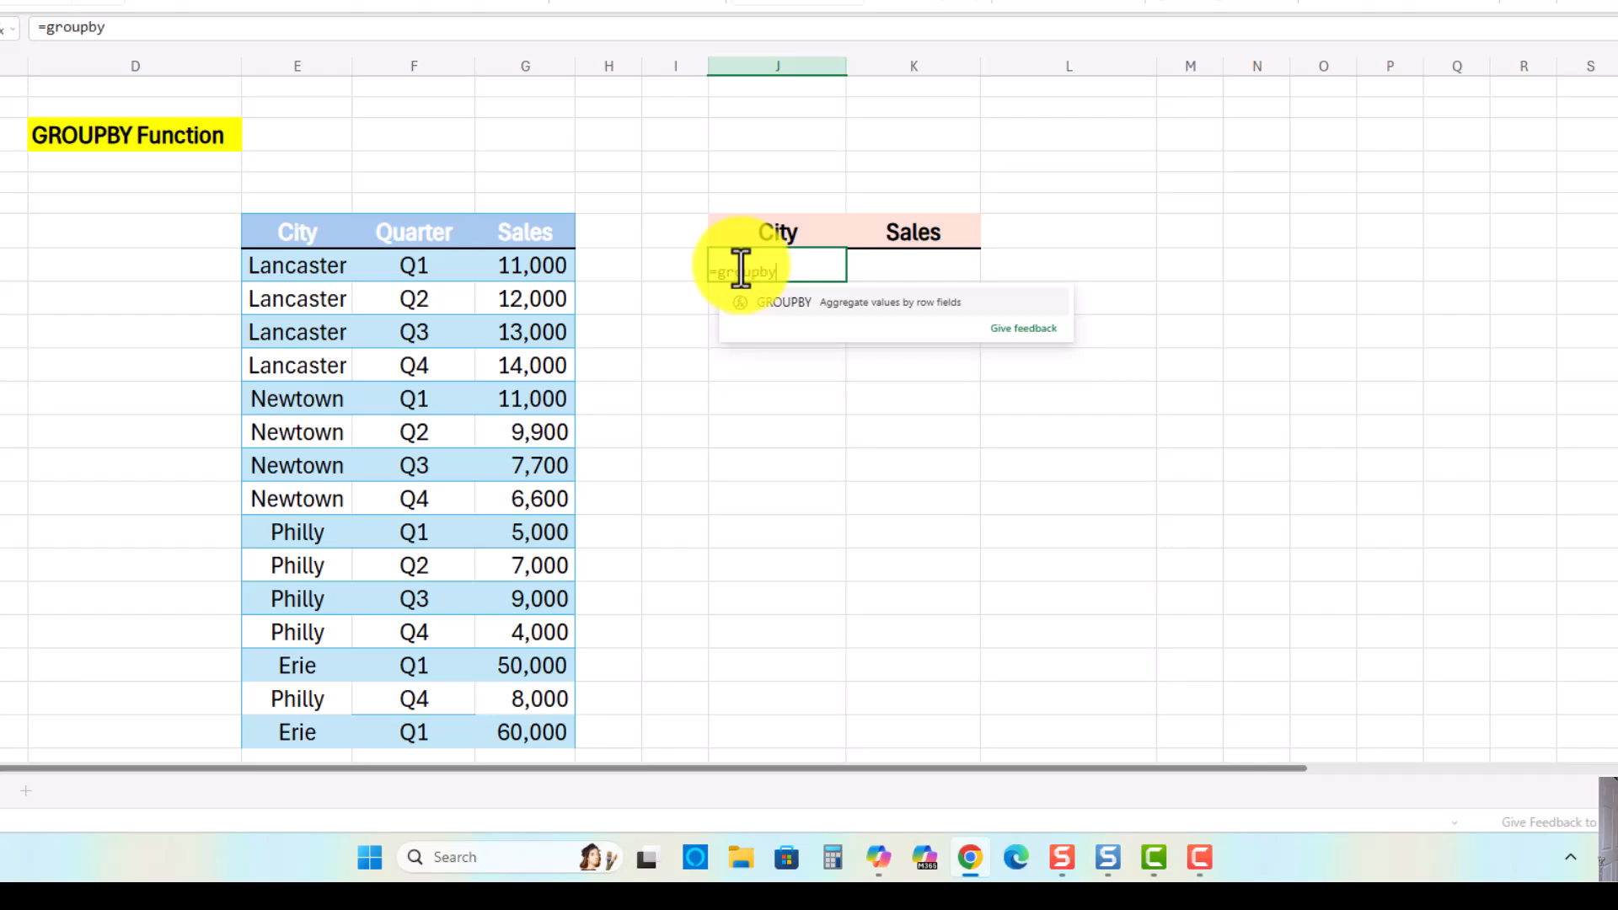
{"action": "type", "text": "("}
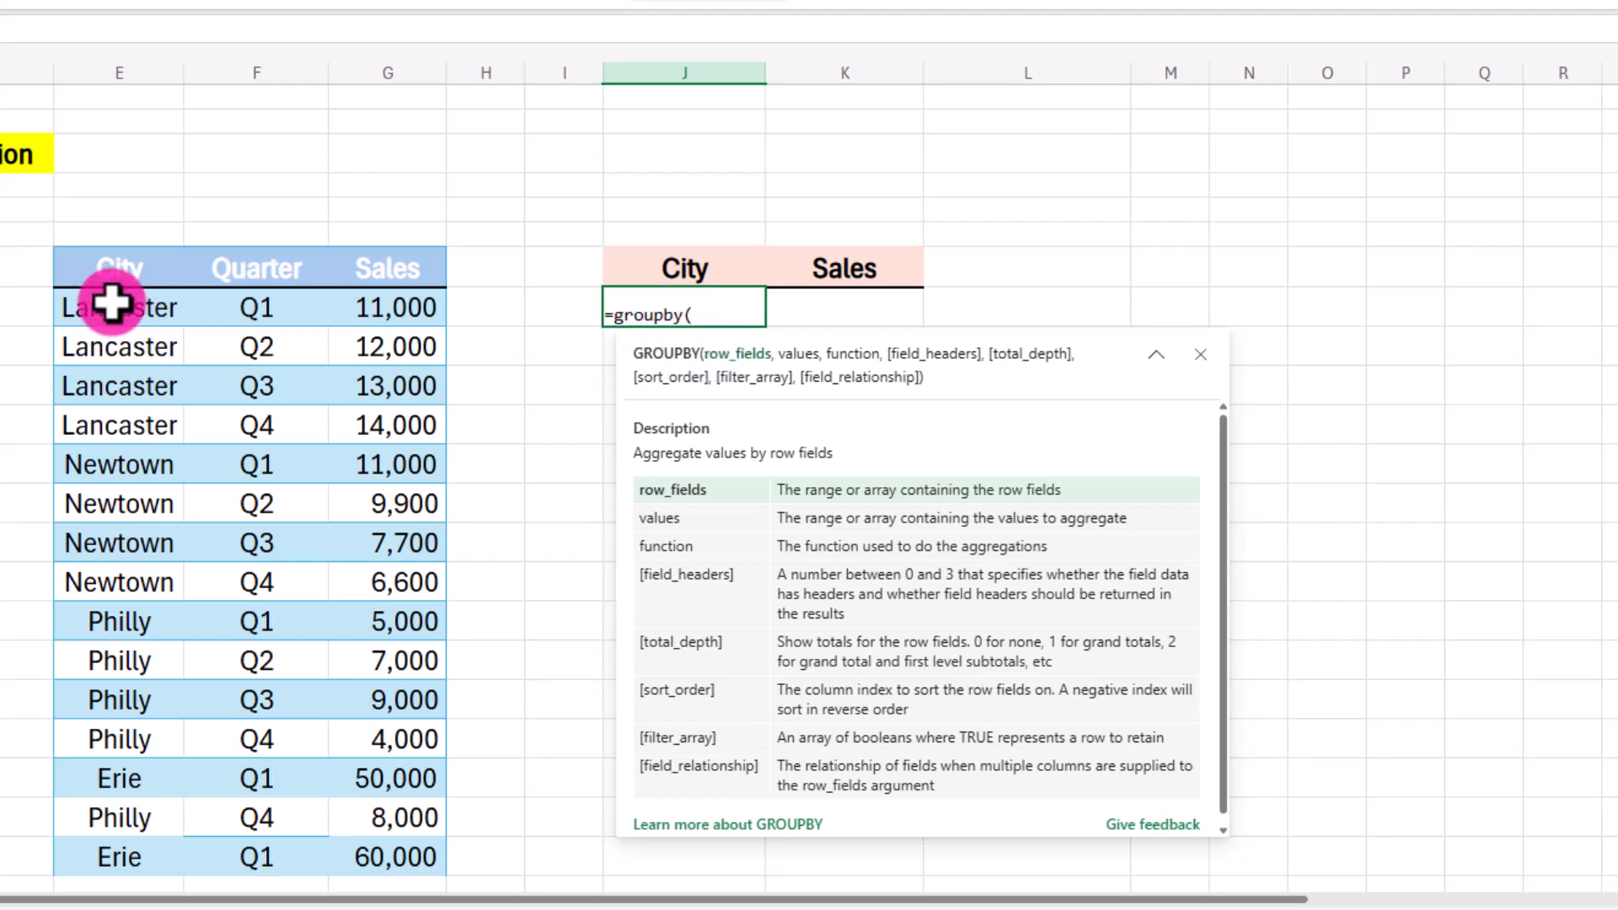
{"action": "left_click_drag", "start_coordinate": [112, 301], "coordinate": [107, 846]}
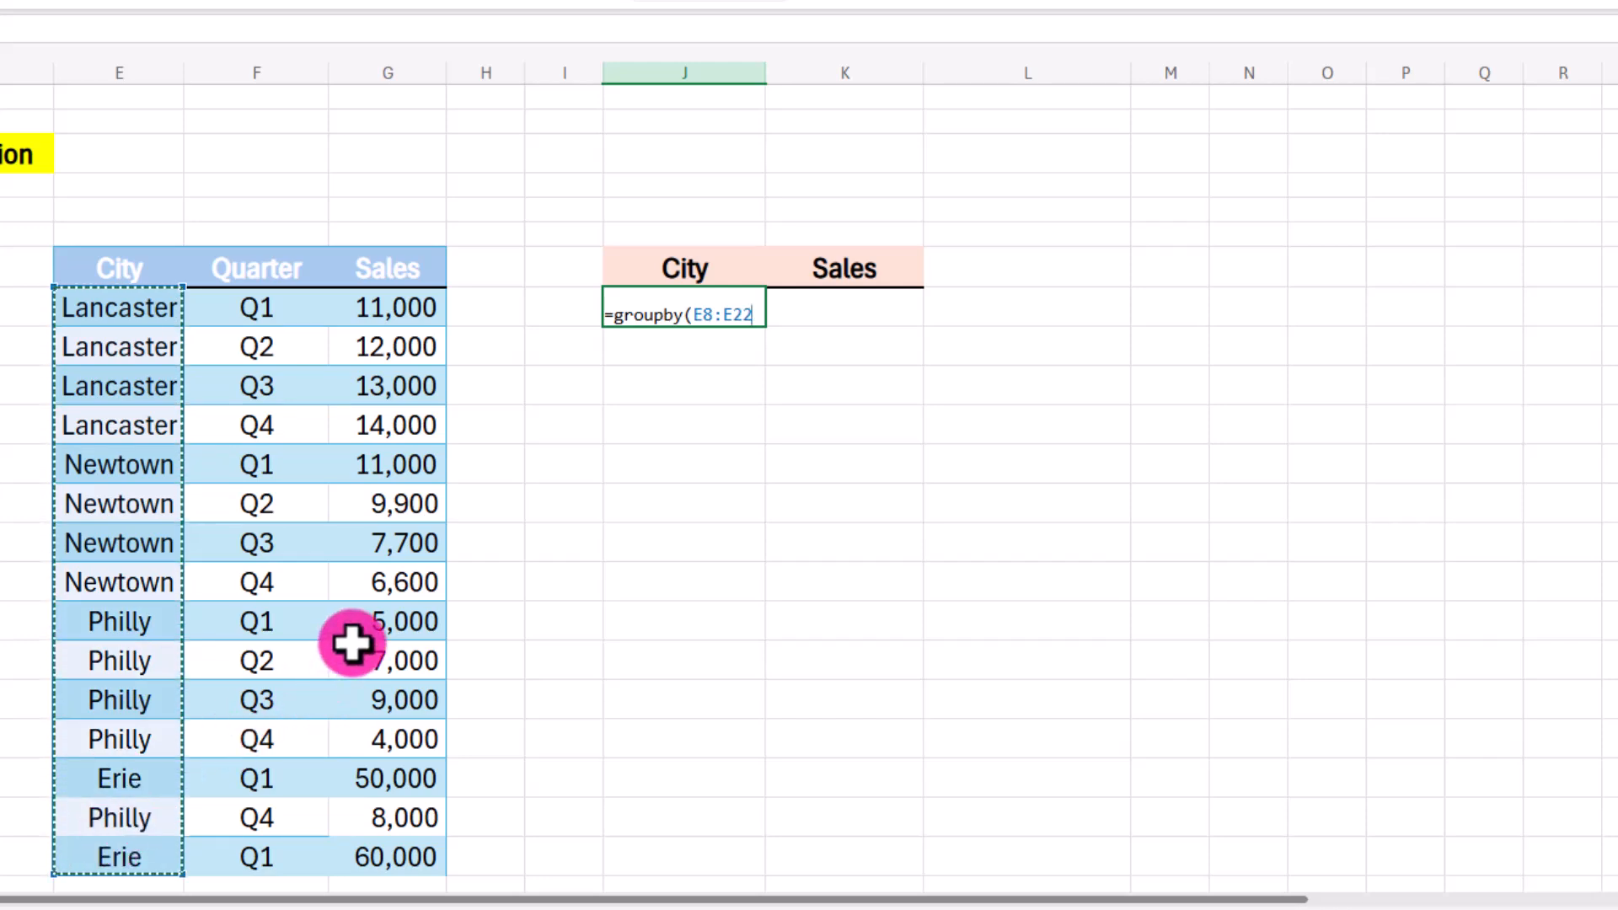
{"action": "type", "text": ","}
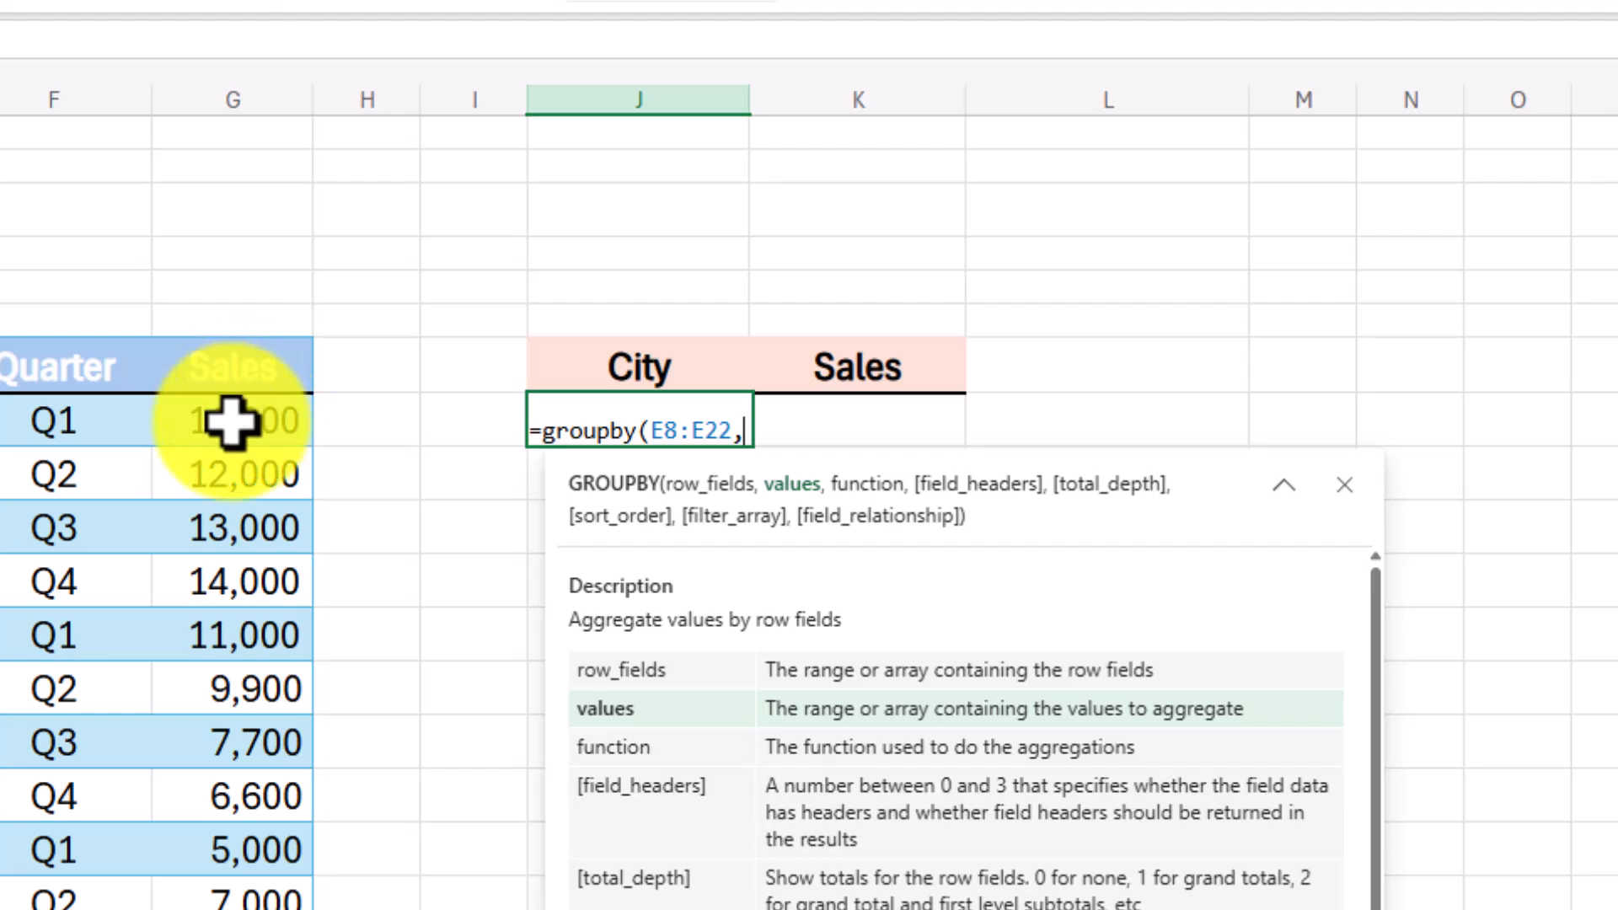
{"action": "left_click_drag", "start_coordinate": [230, 421], "coordinate": [236, 909]}
{"action": "type", "text": ","}
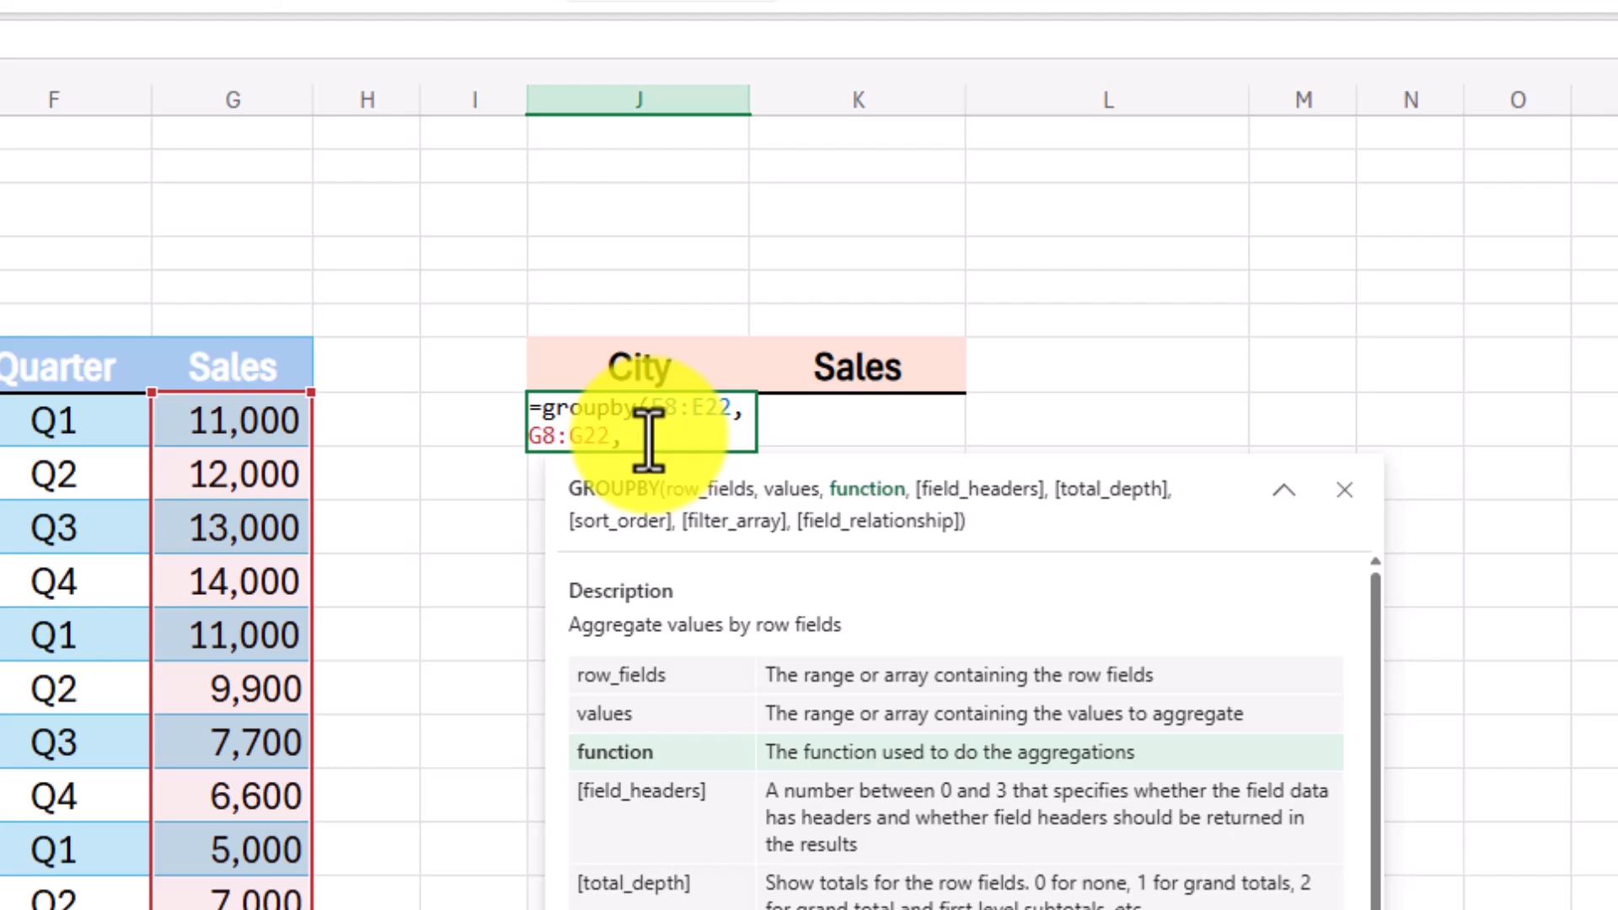
{"action": "type", "text": "sum"}
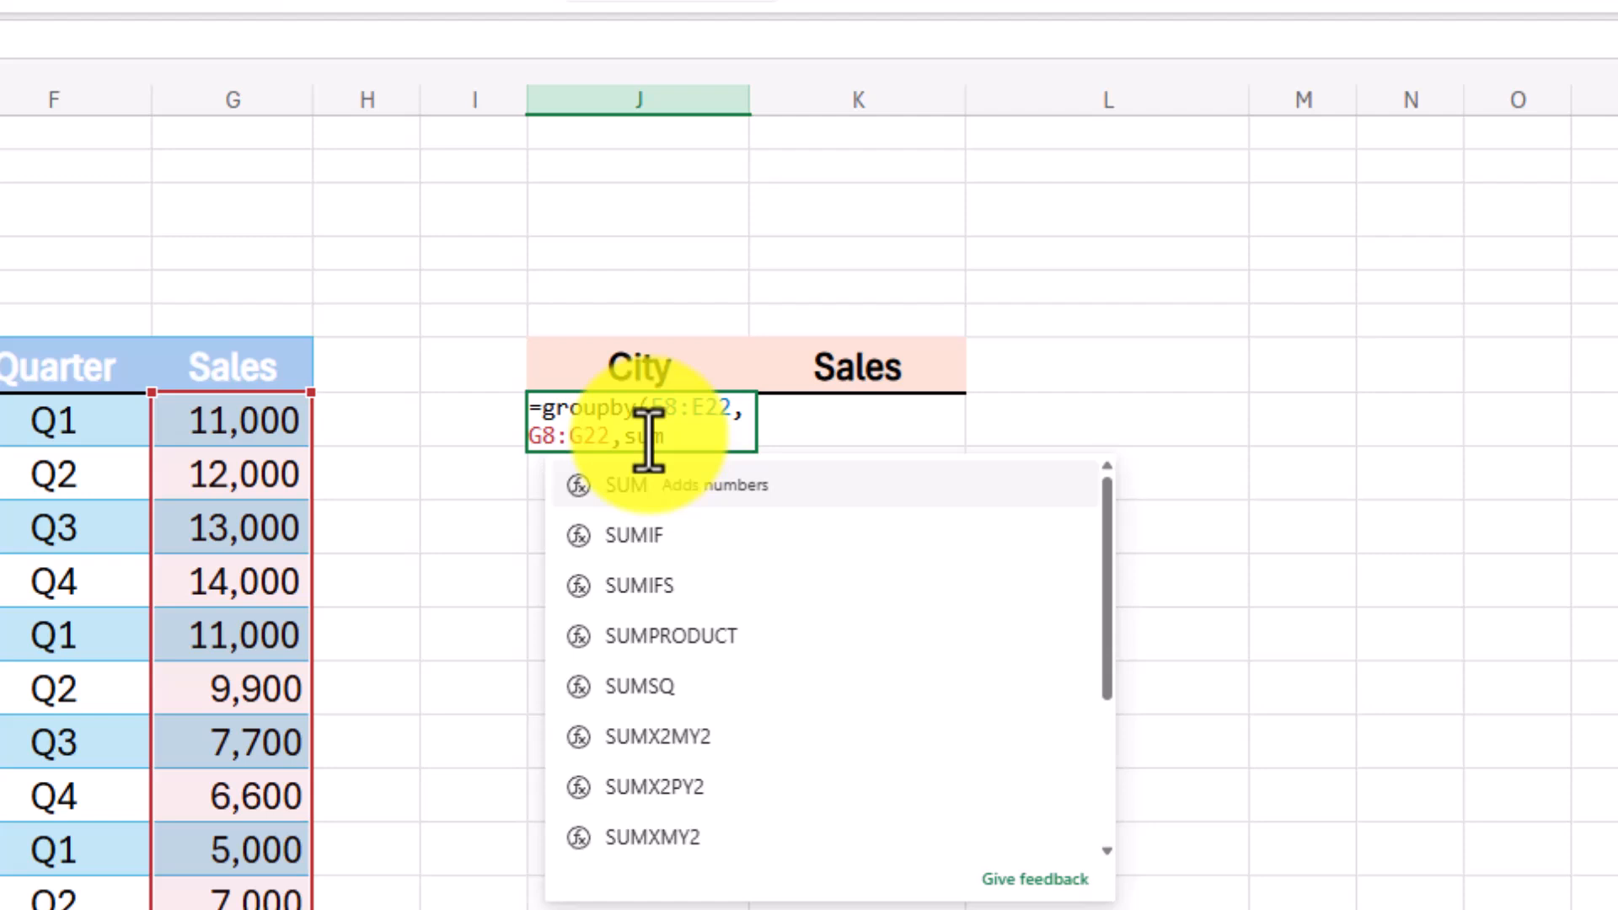
{"action": "key", "text": "Return"}
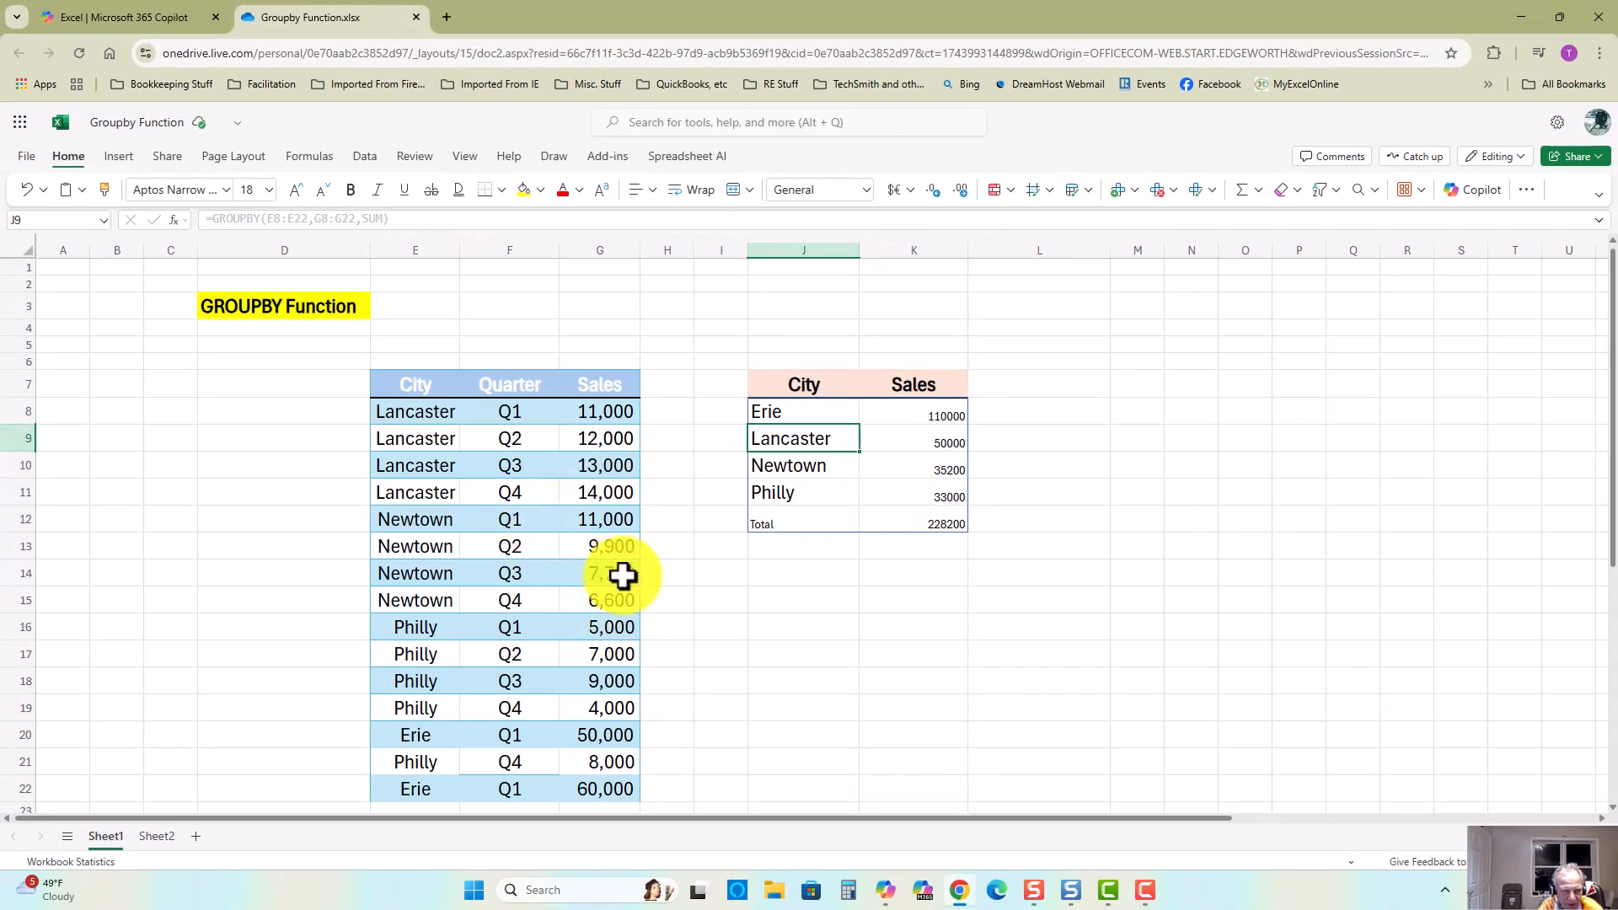
Step: Select Philly's sales values to compare with the grouped city total
{"action": "left_click_drag", "start_coordinate": [595, 624], "coordinate": [593, 709]}
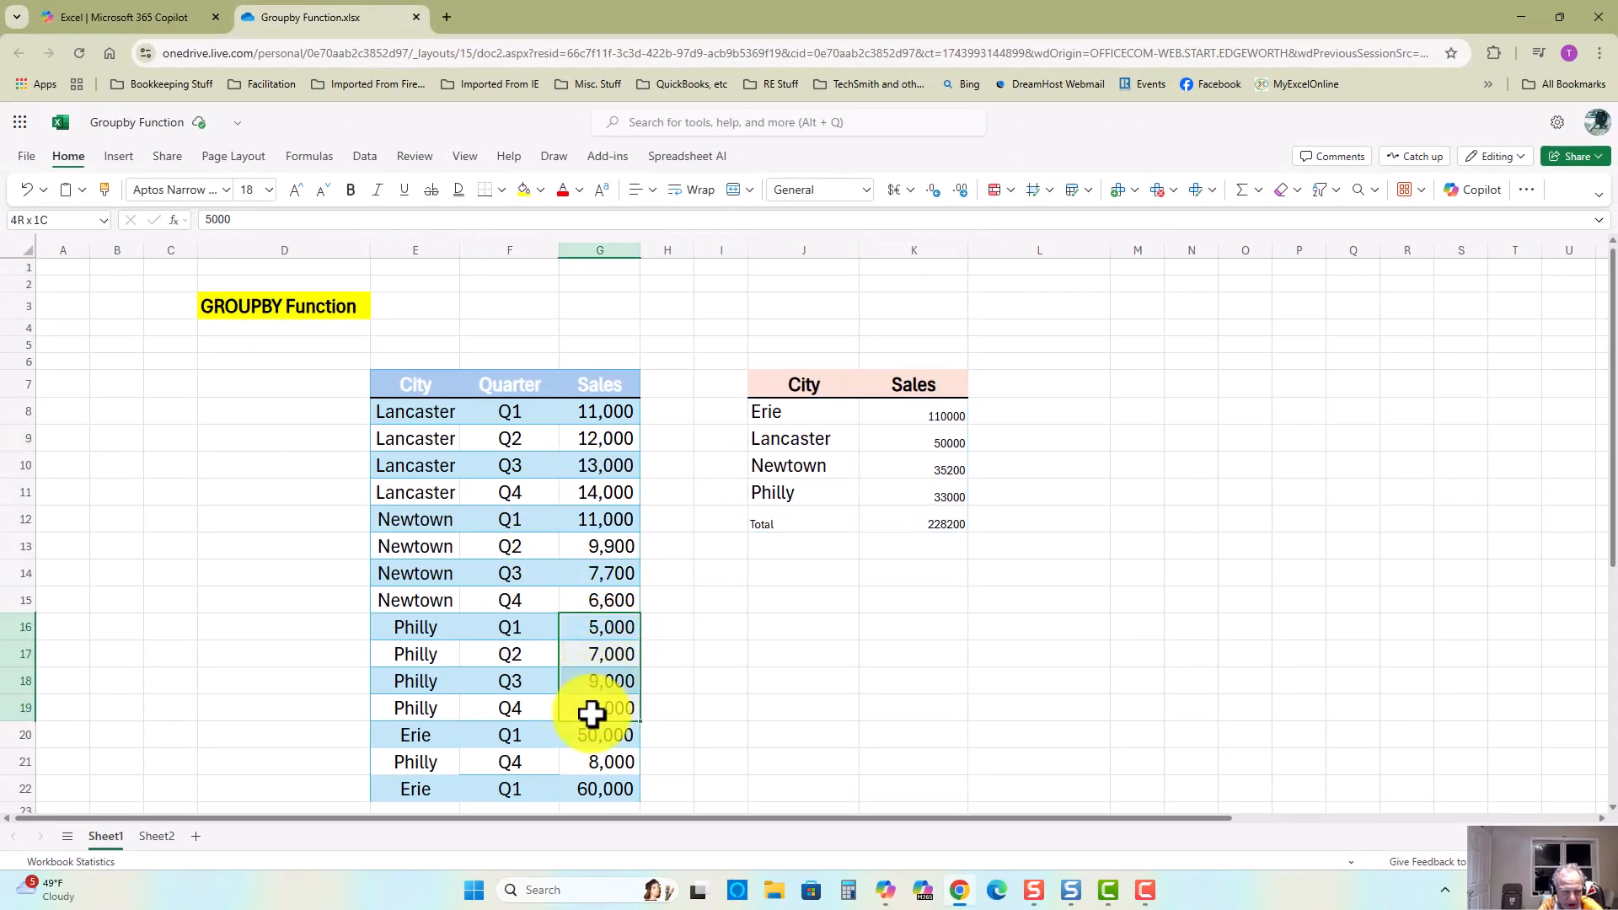
{"action": "left_click", "coordinate": [599, 763], "text": "ctrl"}
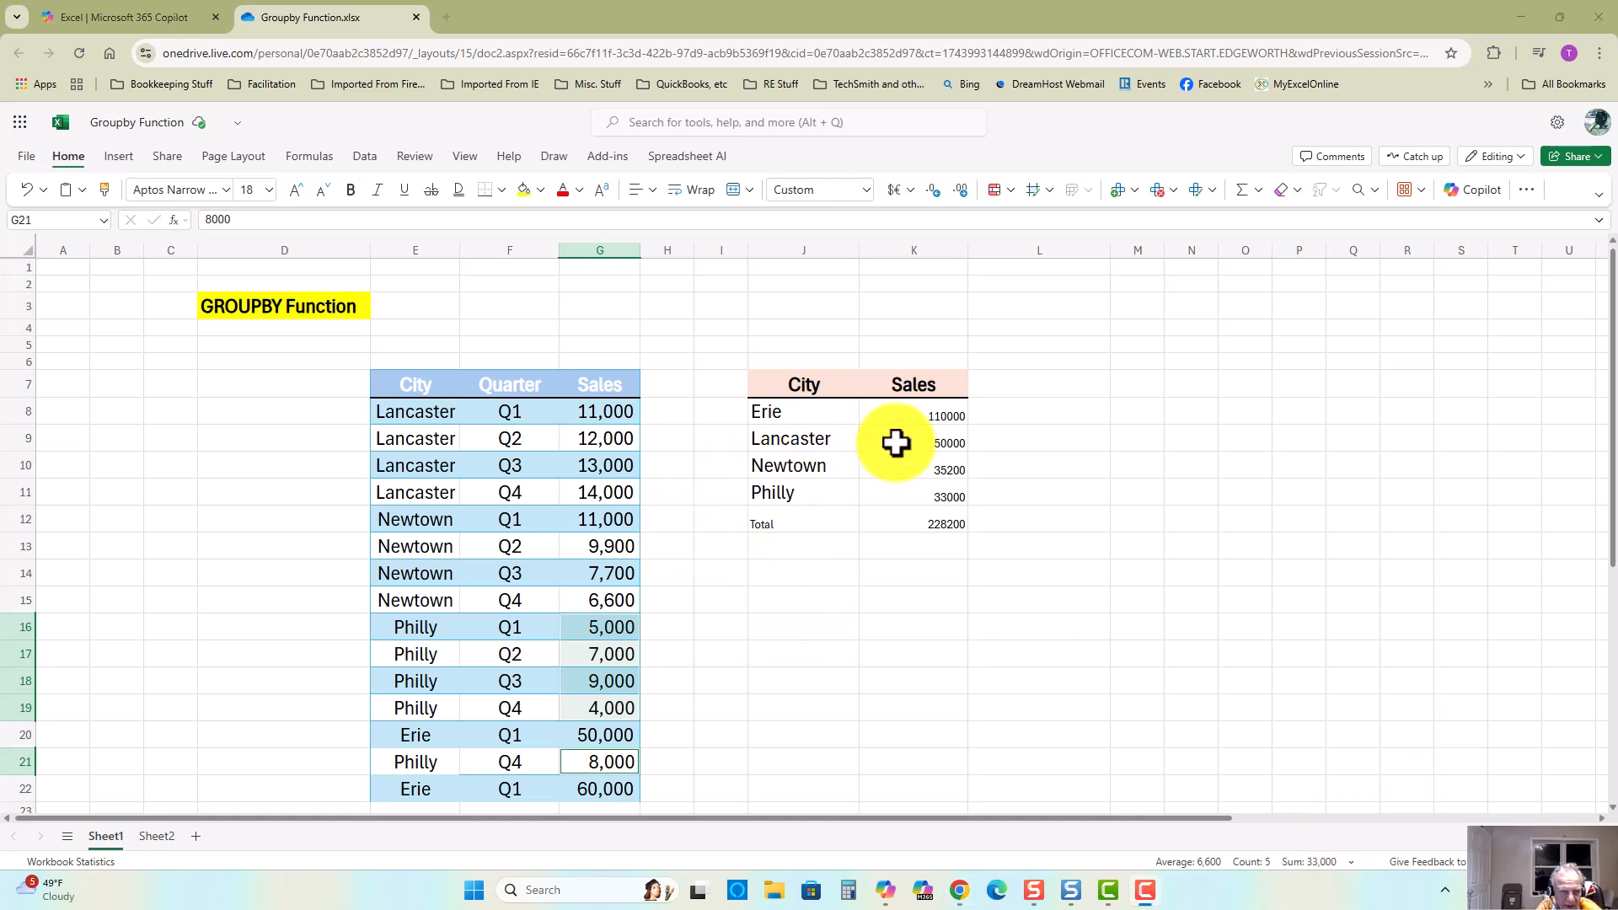
Step: Change the GROUPBY aggregation function in J8 to AVERAGE
{"action": "left_click", "coordinate": [784, 412]}
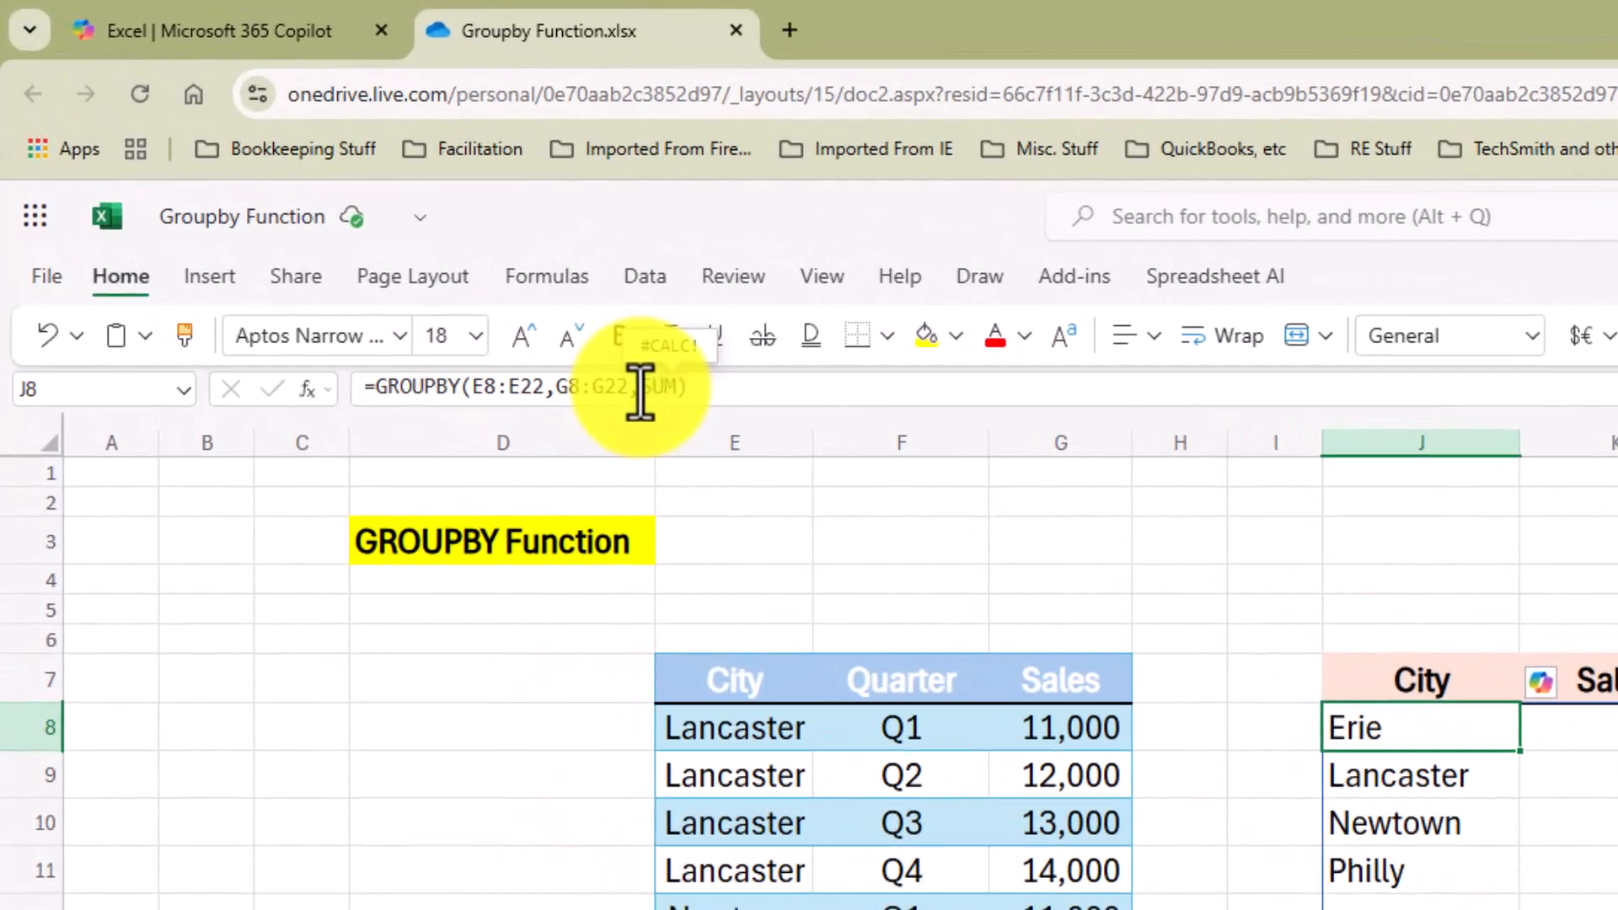
{"action": "left_click", "coordinate": [362, 219]}
{"action": "type", "text": "Avera"}
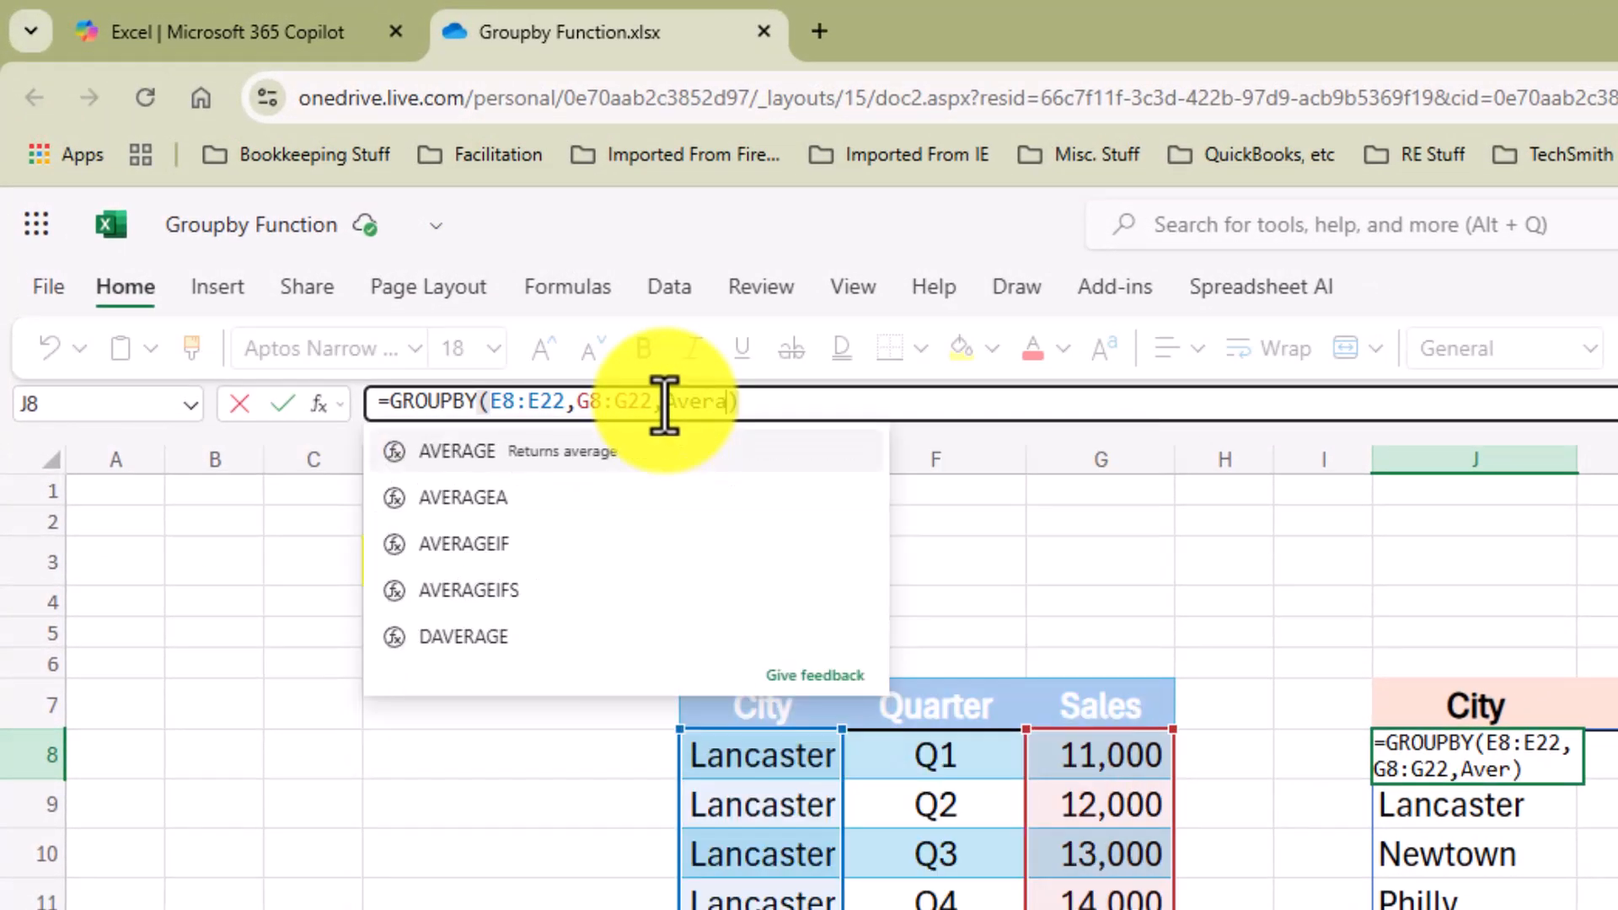
{"action": "type", "text": "ge"}
{"action": "key", "text": "Tab"}
{"action": "key", "text": "BackSpace"}
{"action": "key", "text": "Return"}
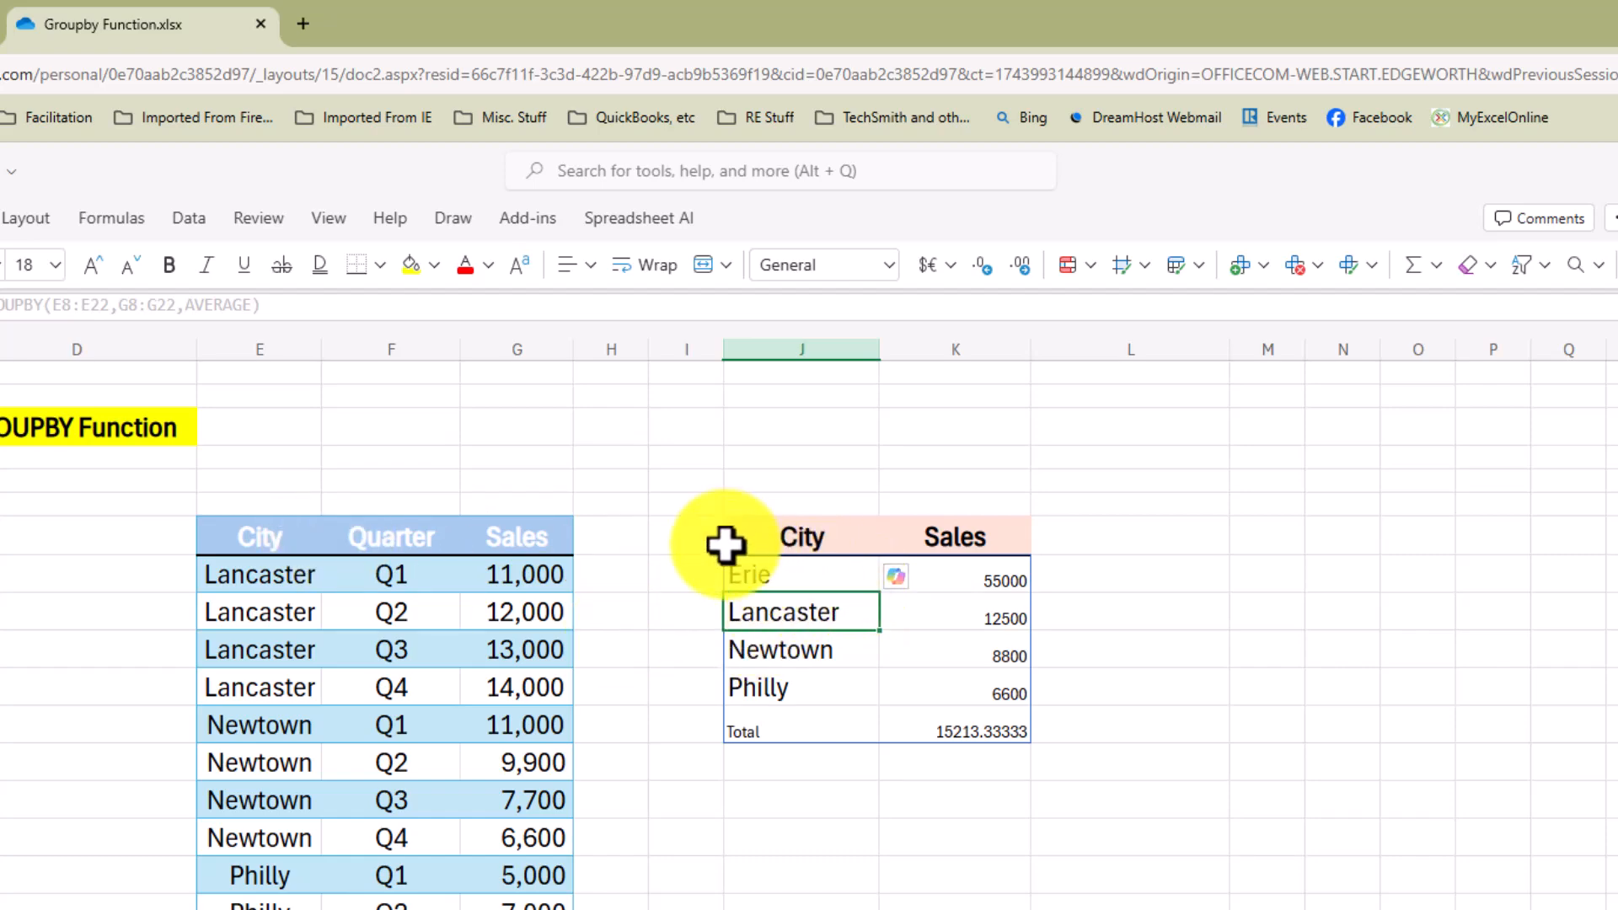
Step: Select Philly's sales values to check the averaged city result
{"action": "left_click", "coordinate": [984, 688]}
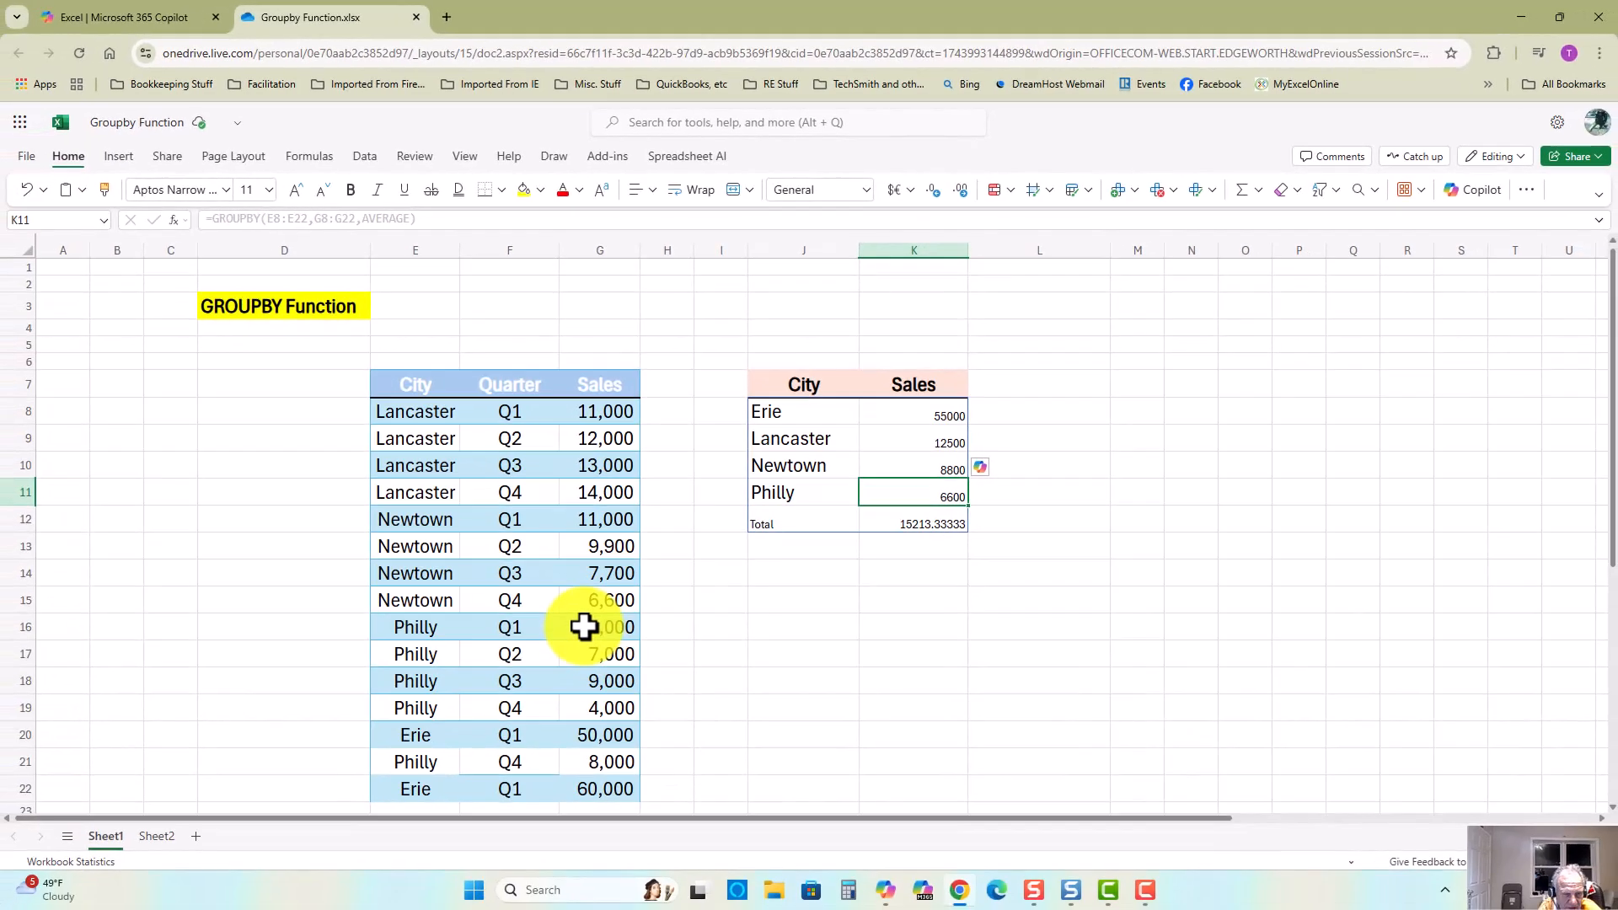
{"action": "left_click_drag", "start_coordinate": [586, 629], "coordinate": [590, 708]}
{"action": "left_click", "coordinate": [590, 763], "text": "ctrl"}
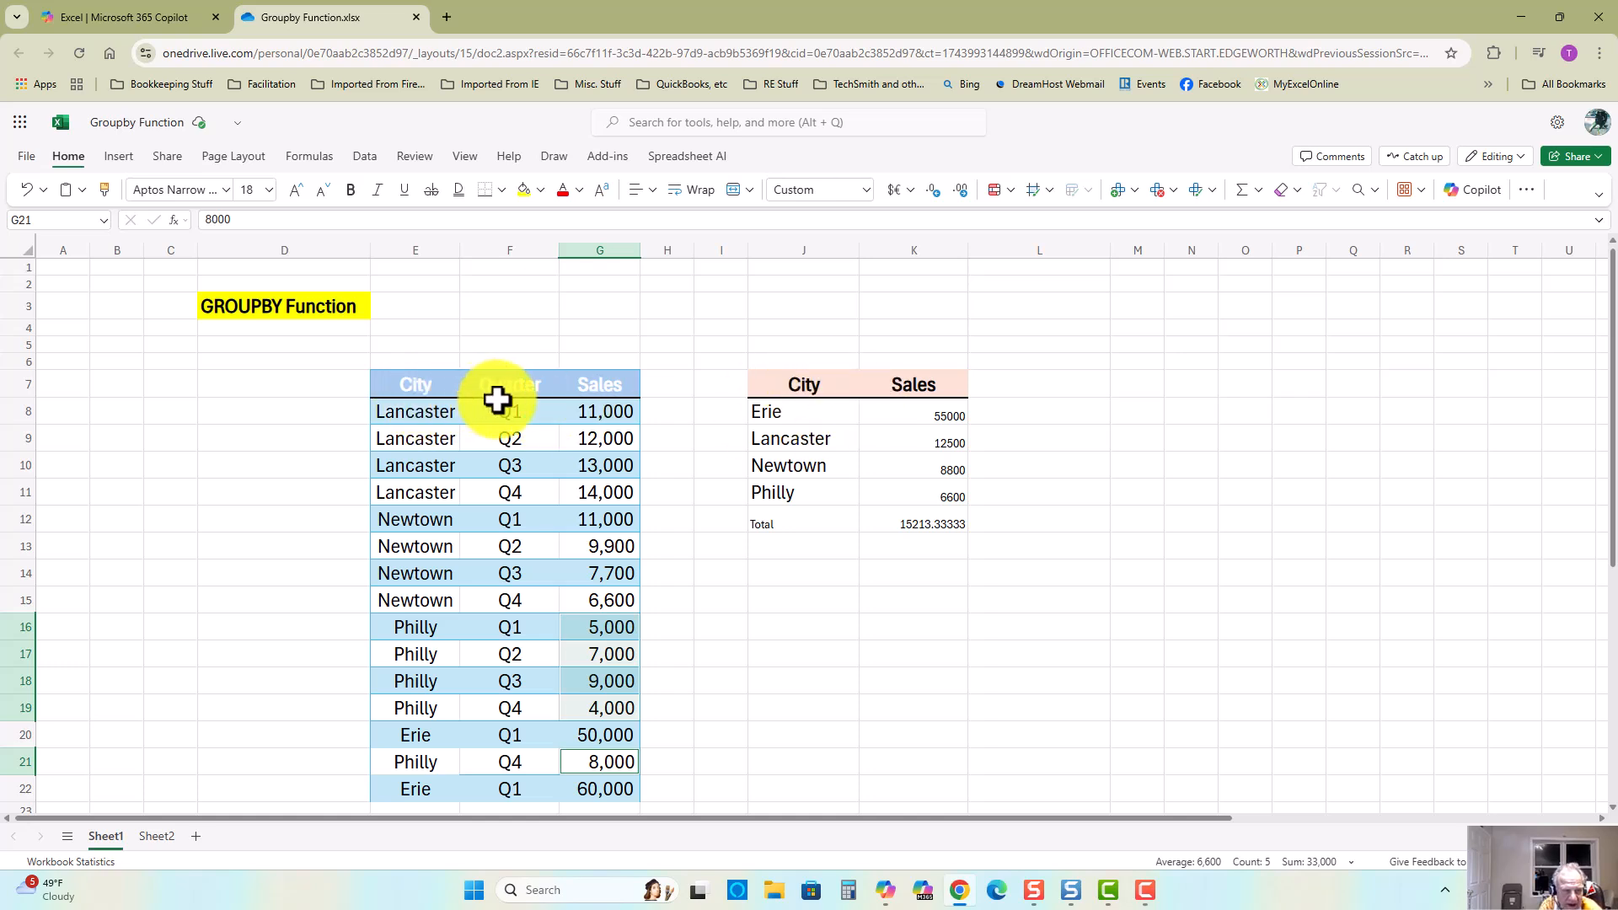
Step: Delete the GROUPBY formula and rename the first summary heading to Quarter
{"action": "left_click", "coordinate": [803, 383]}
{"action": "left_click", "coordinate": [776, 414]}
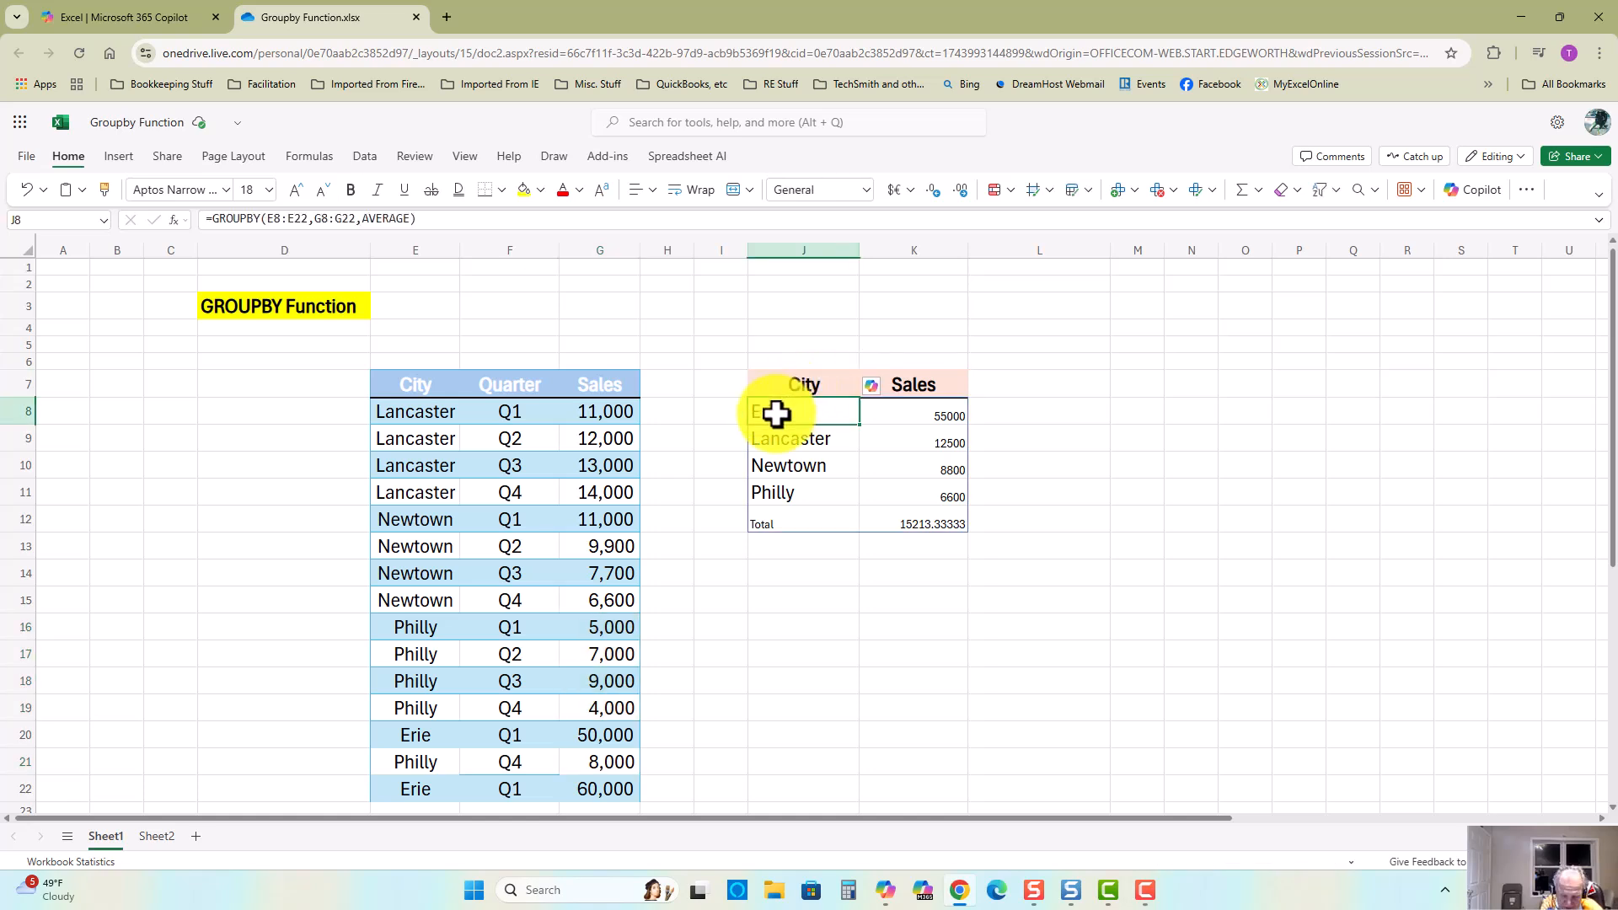
{"action": "key", "text": "Delete"}
{"action": "left_click", "coordinate": [803, 386]}
{"action": "type", "text": "Q"}
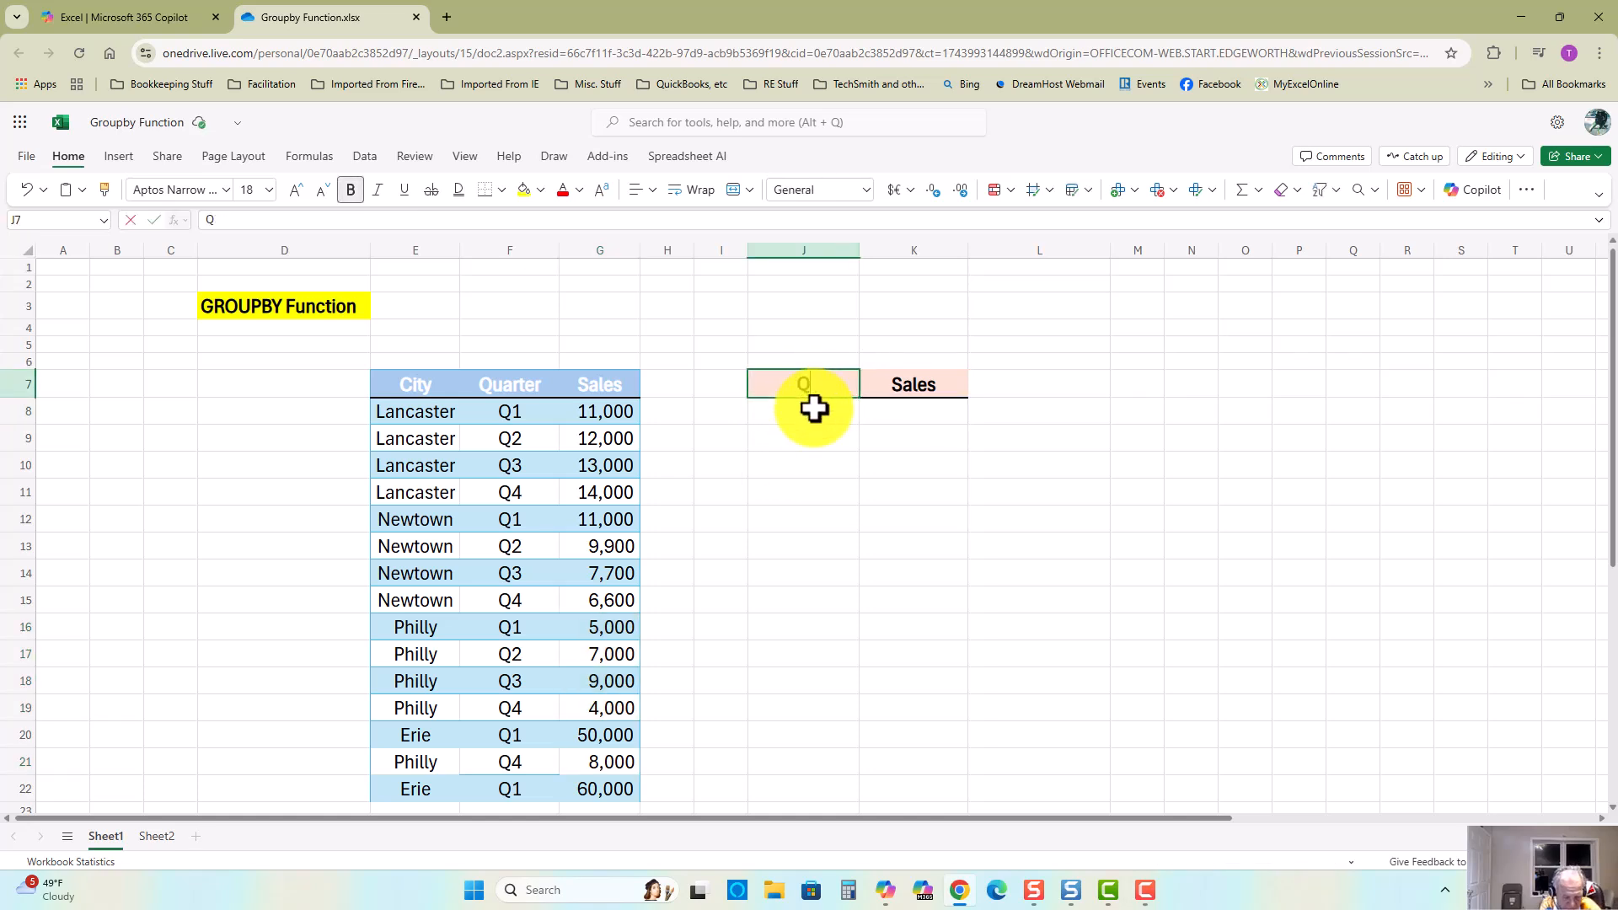
{"action": "type", "text": "uarter"}
{"action": "key", "text": "Return"}
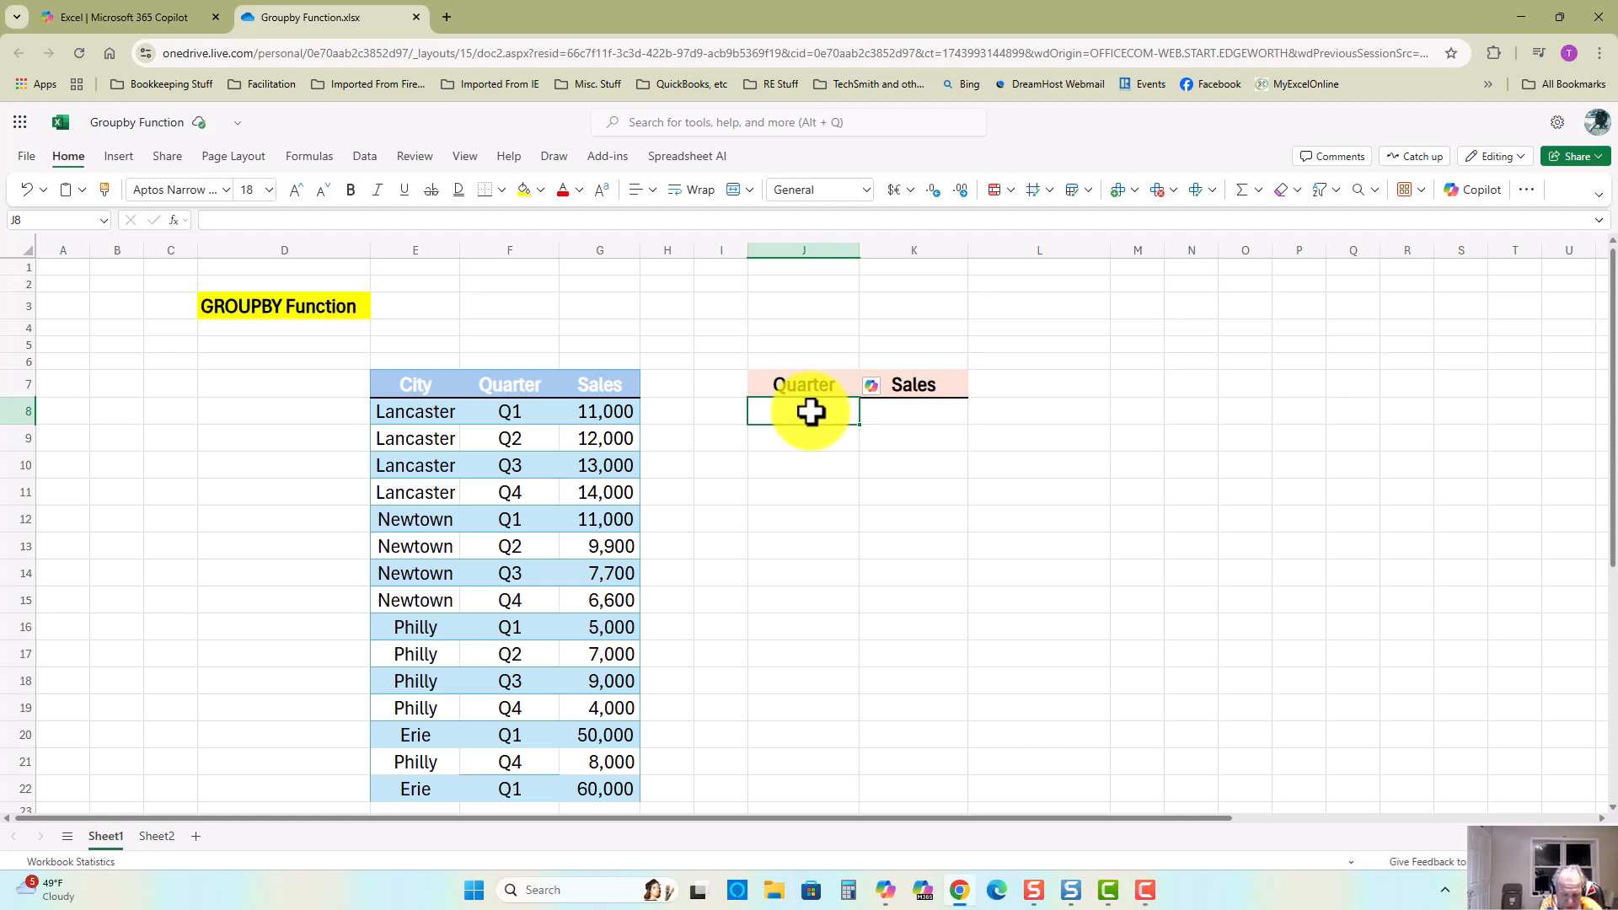
Step: Enter a GROUPBY formula in J8 grouping quarters F8:F22 and summing sales G8:G22 with SUM
{"action": "double_click", "coordinate": [766, 405]}
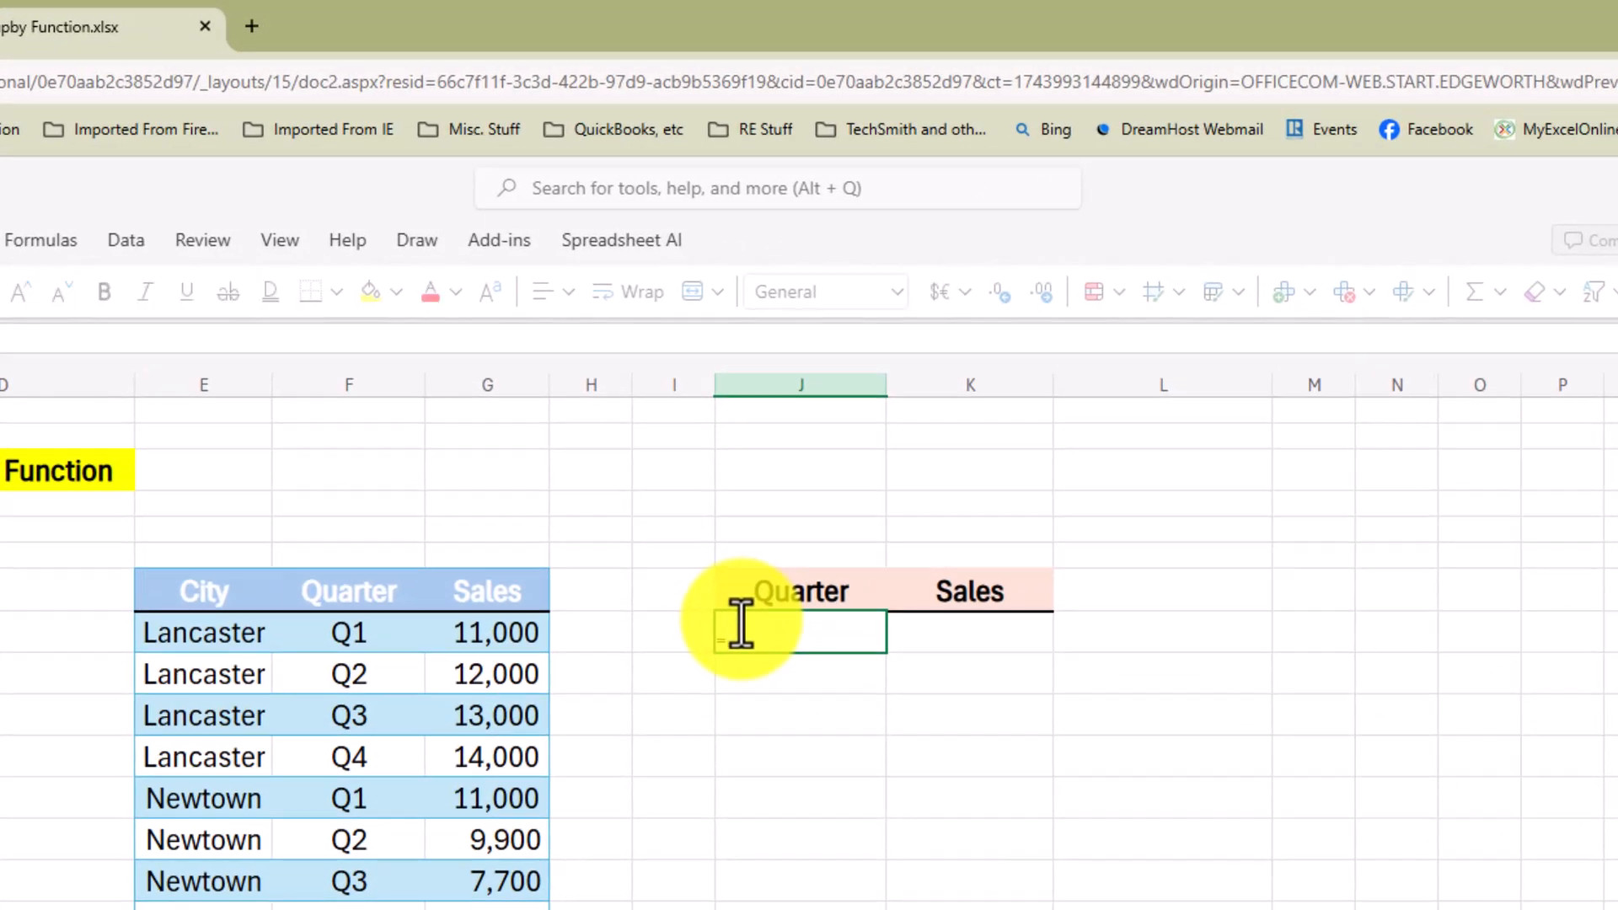
{"action": "type", "text": "=g"}
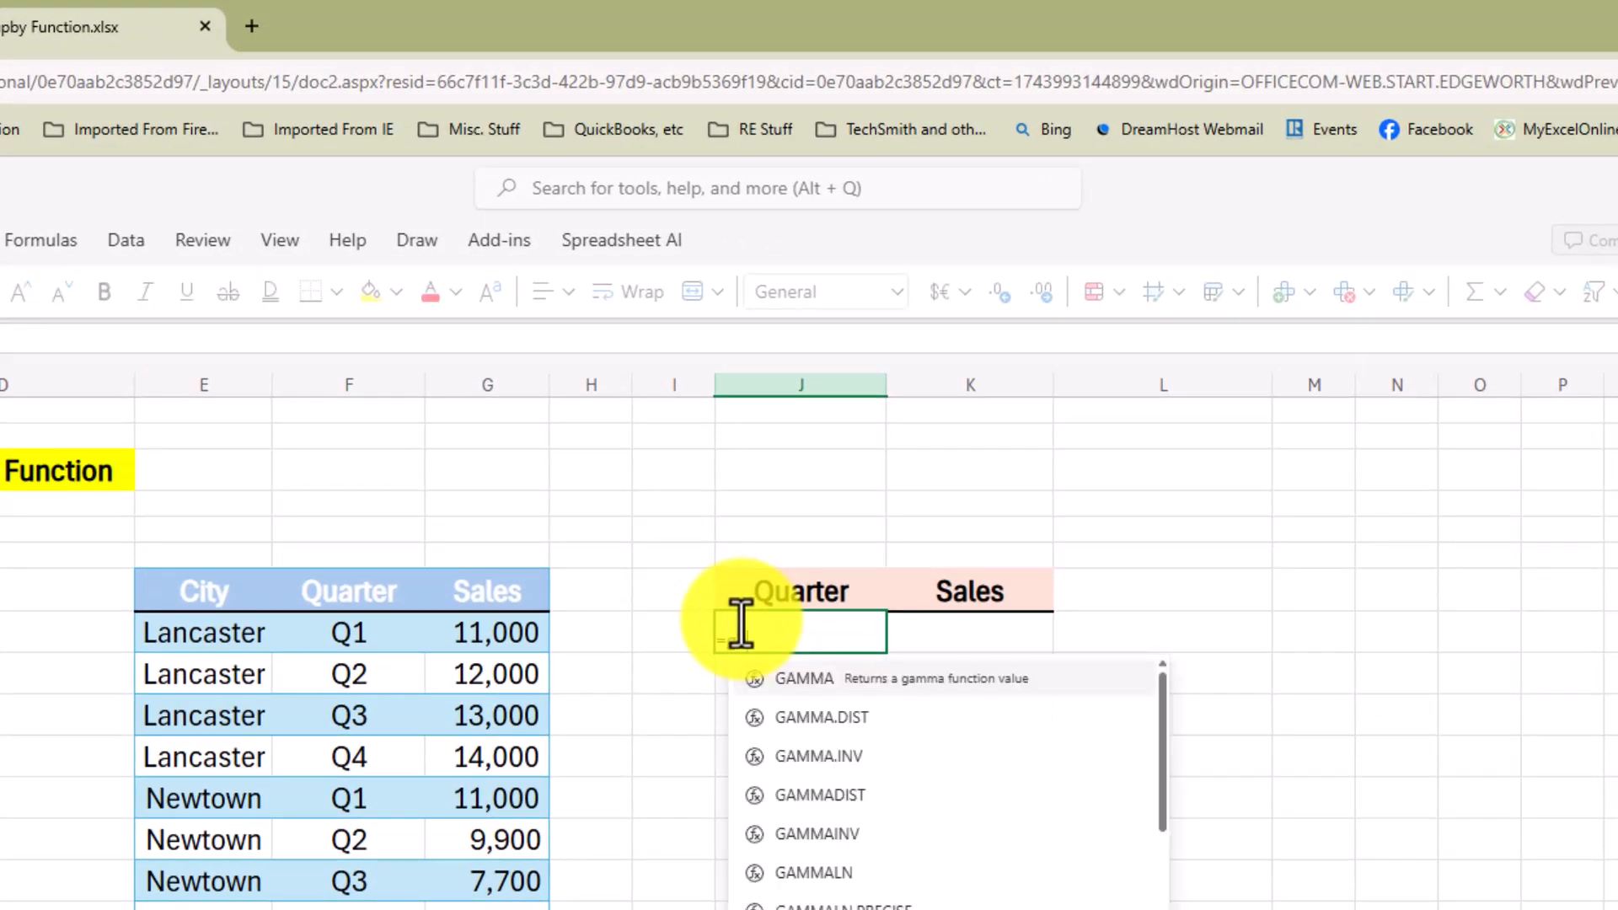
{"action": "type", "text": "roupby("}
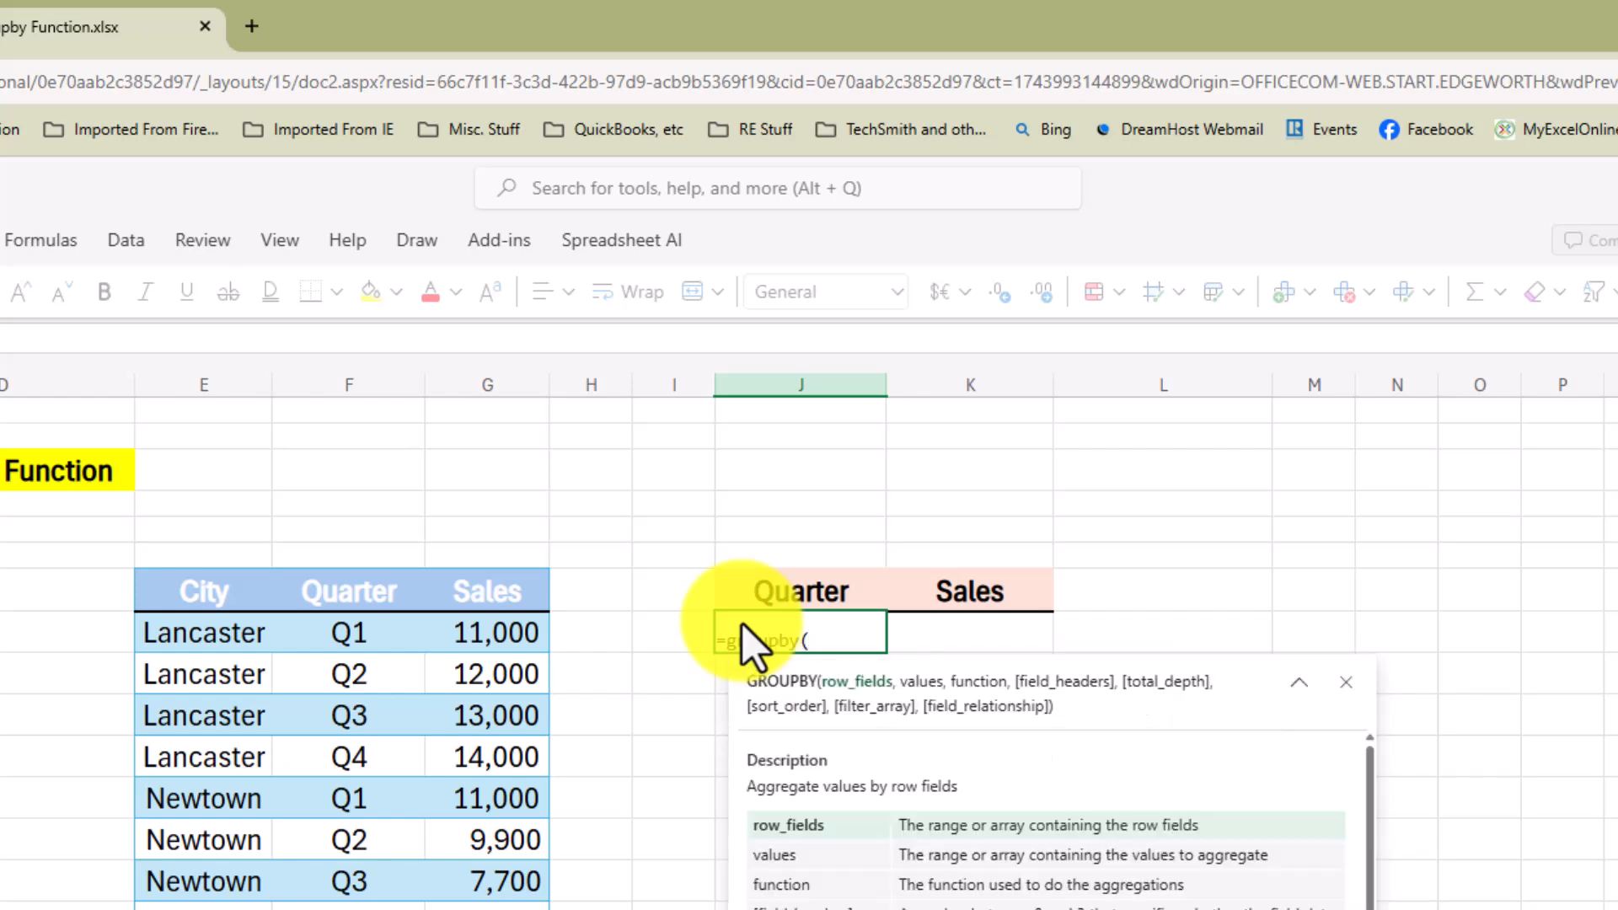
{"action": "left_click", "coordinate": [351, 634]}
{"action": "left_click_drag", "start_coordinate": [352, 633], "coordinate": [359, 909]}
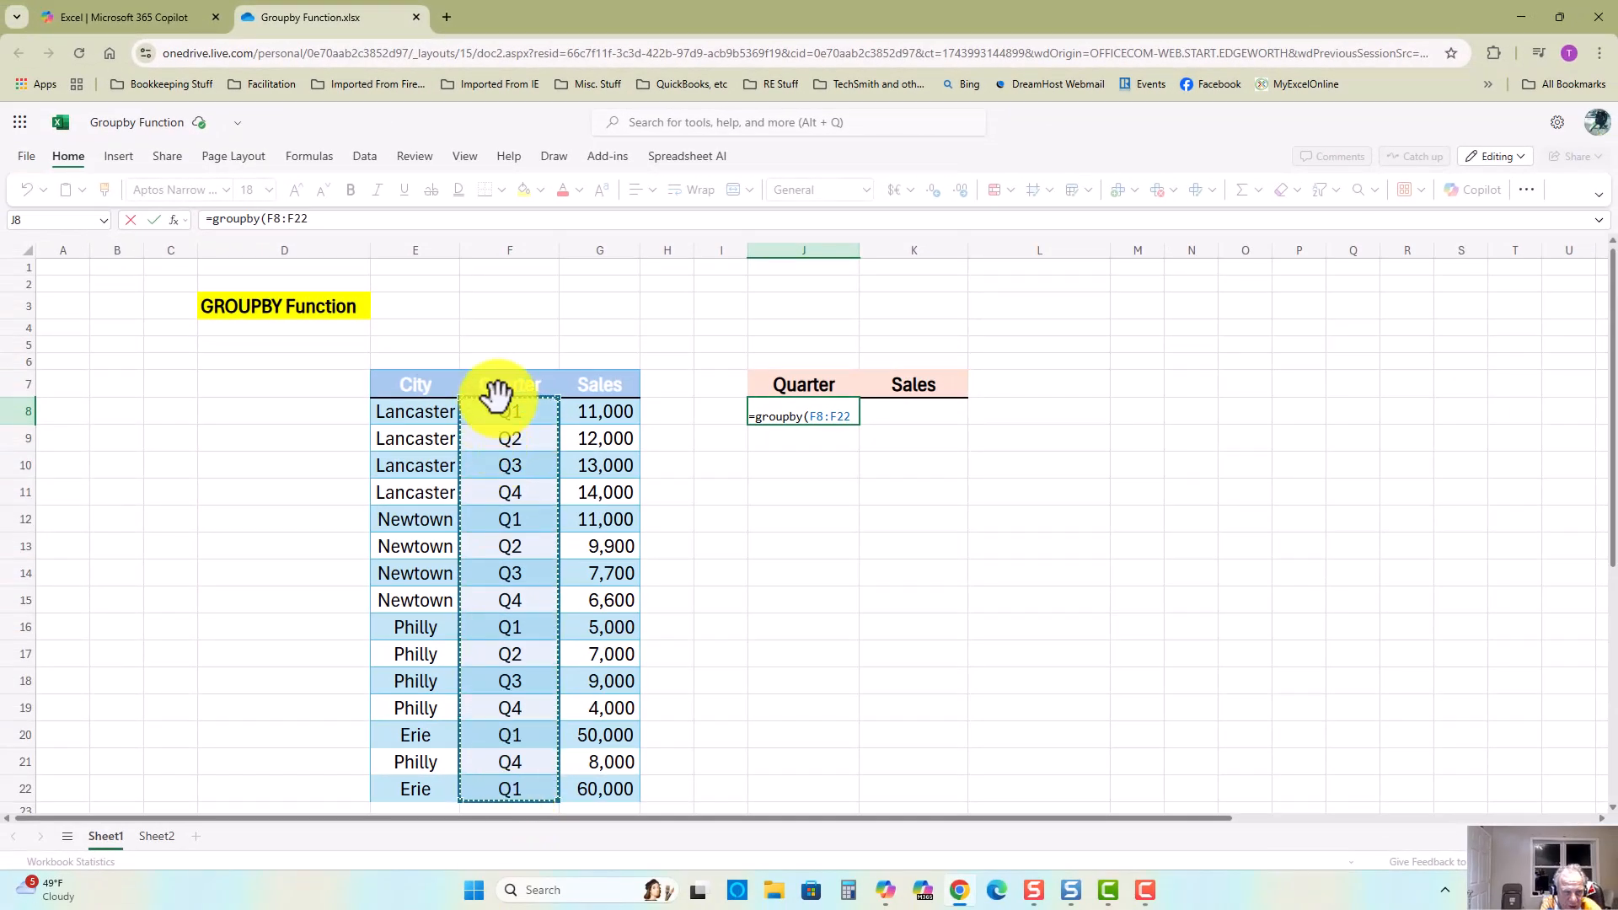
{"action": "type", "text": ","}
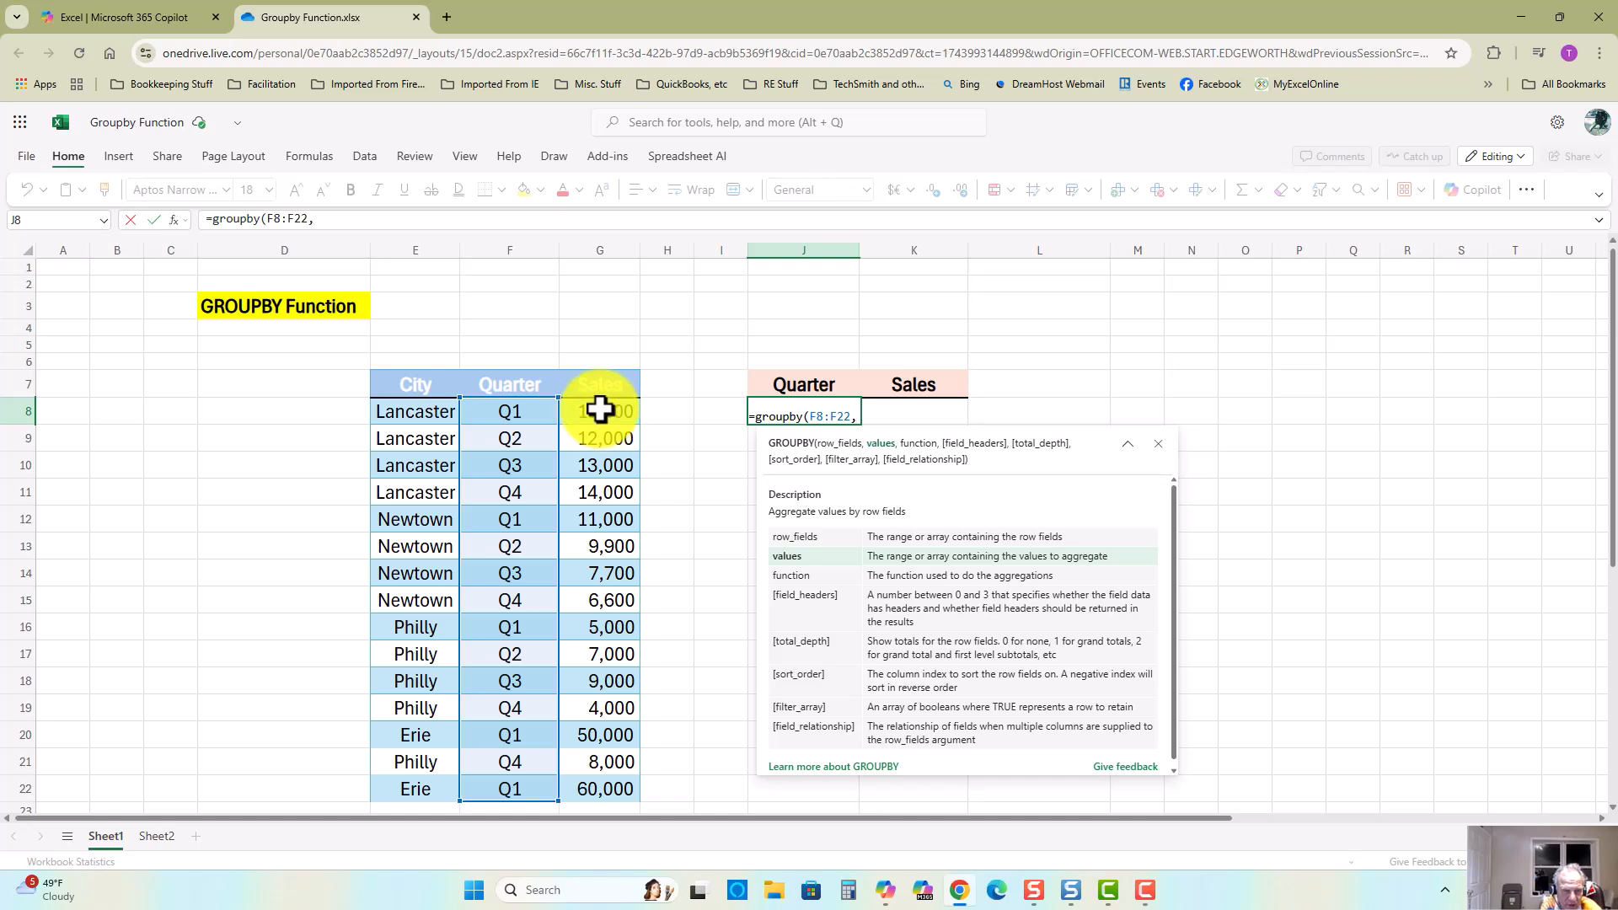
{"action": "left_click_drag", "start_coordinate": [600, 411], "coordinate": [603, 797]}
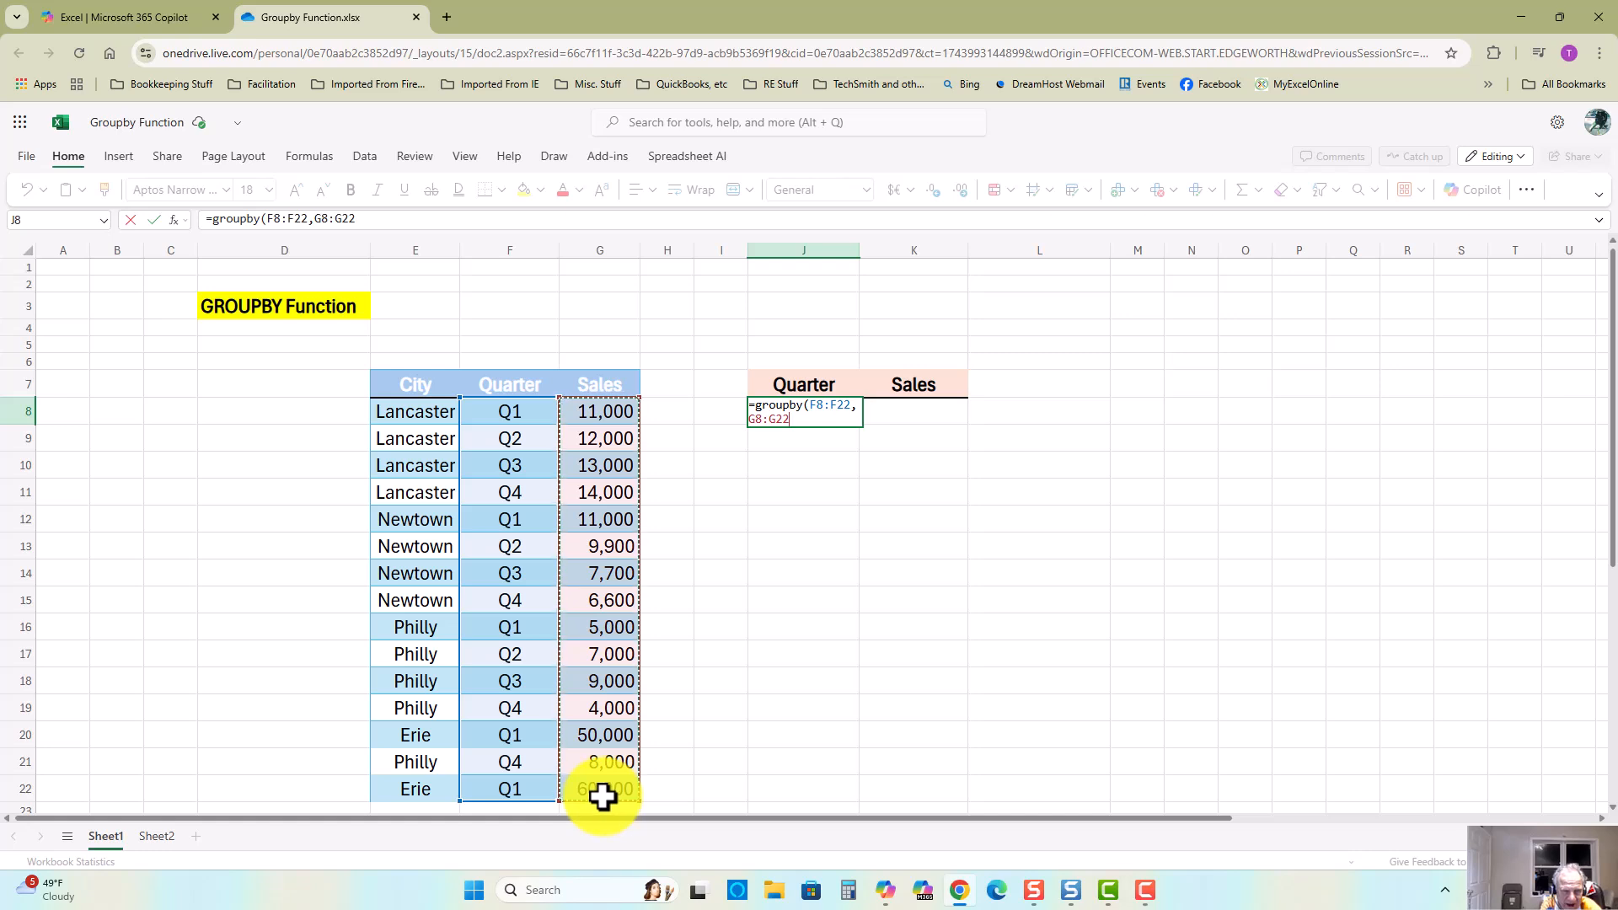
{"action": "type", "text": ","}
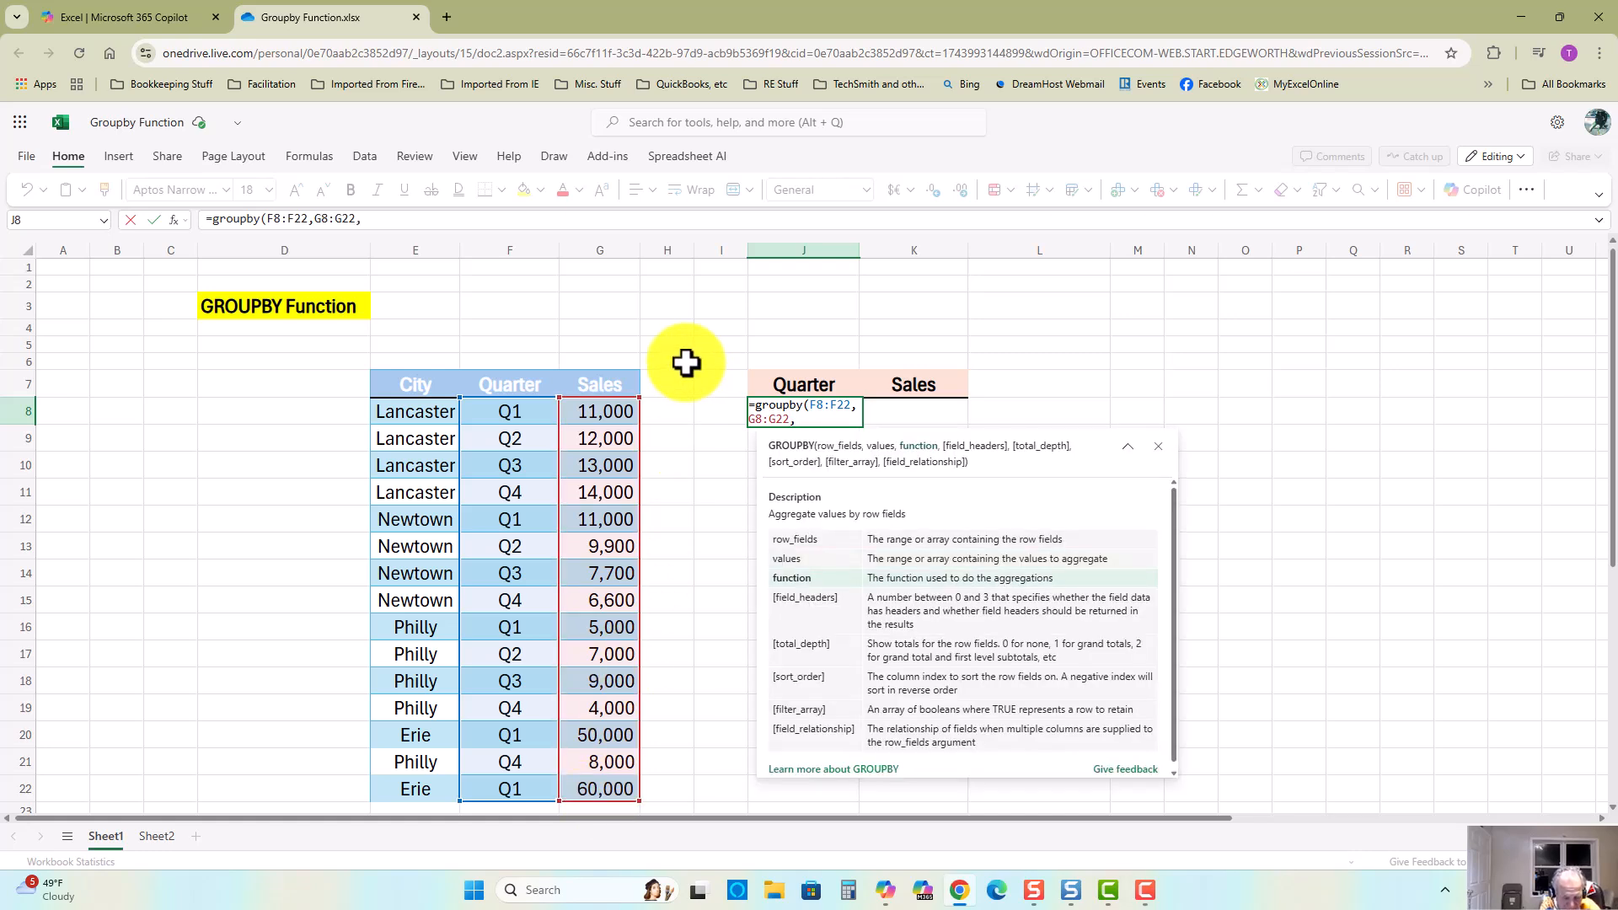
{"action": "type", "text": "sum"}
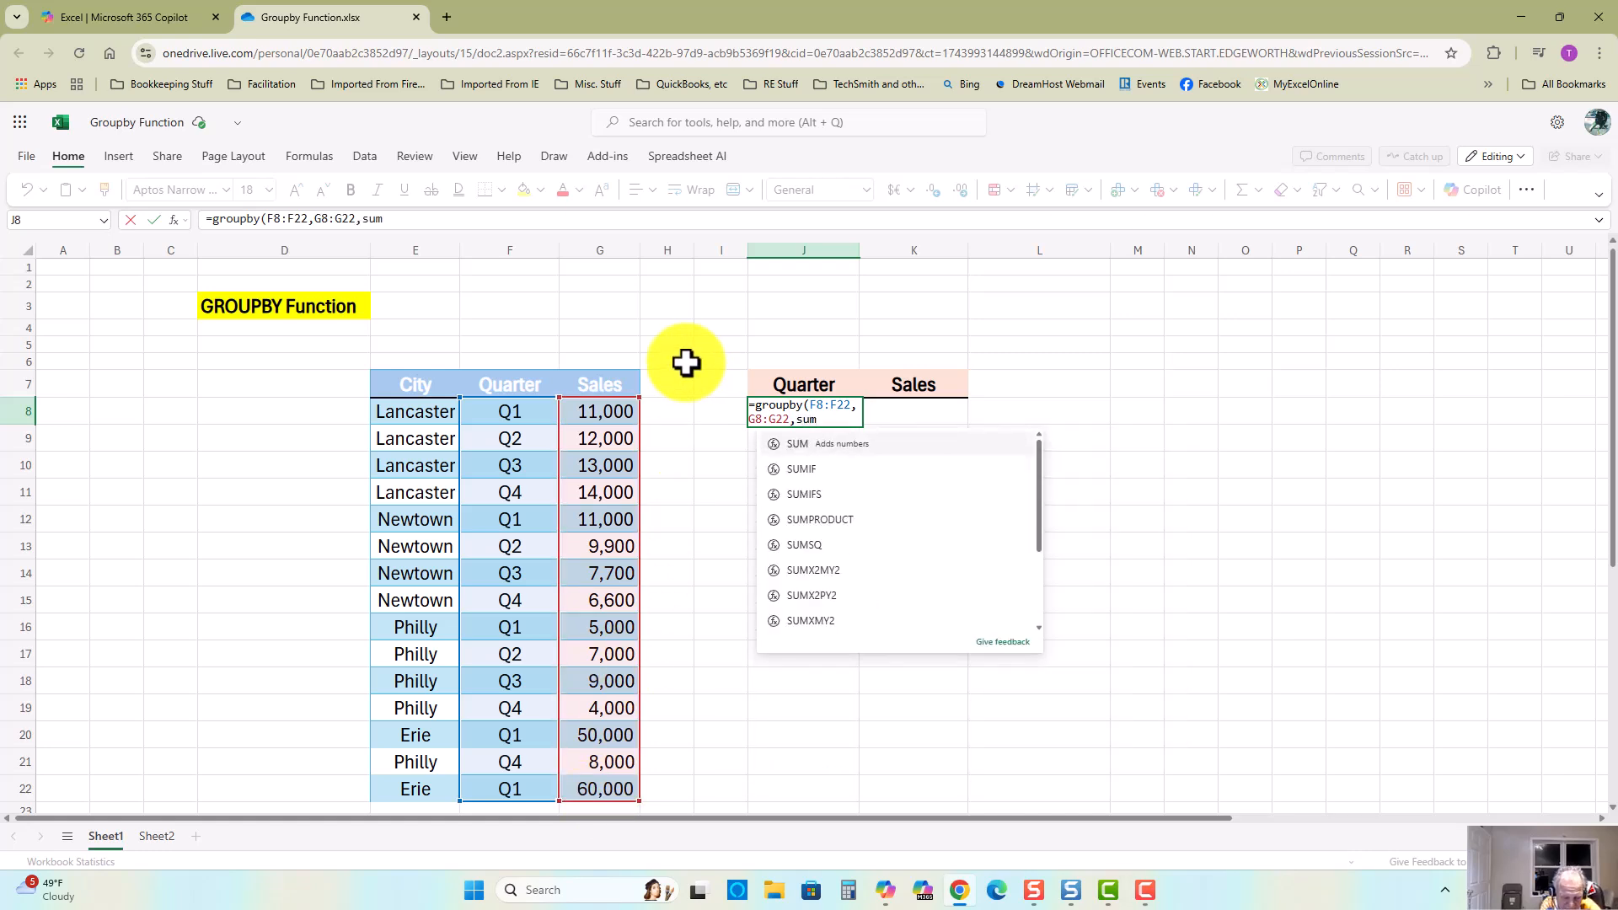
{"action": "type", "text": ")"}
{"action": "key", "text": "Return"}
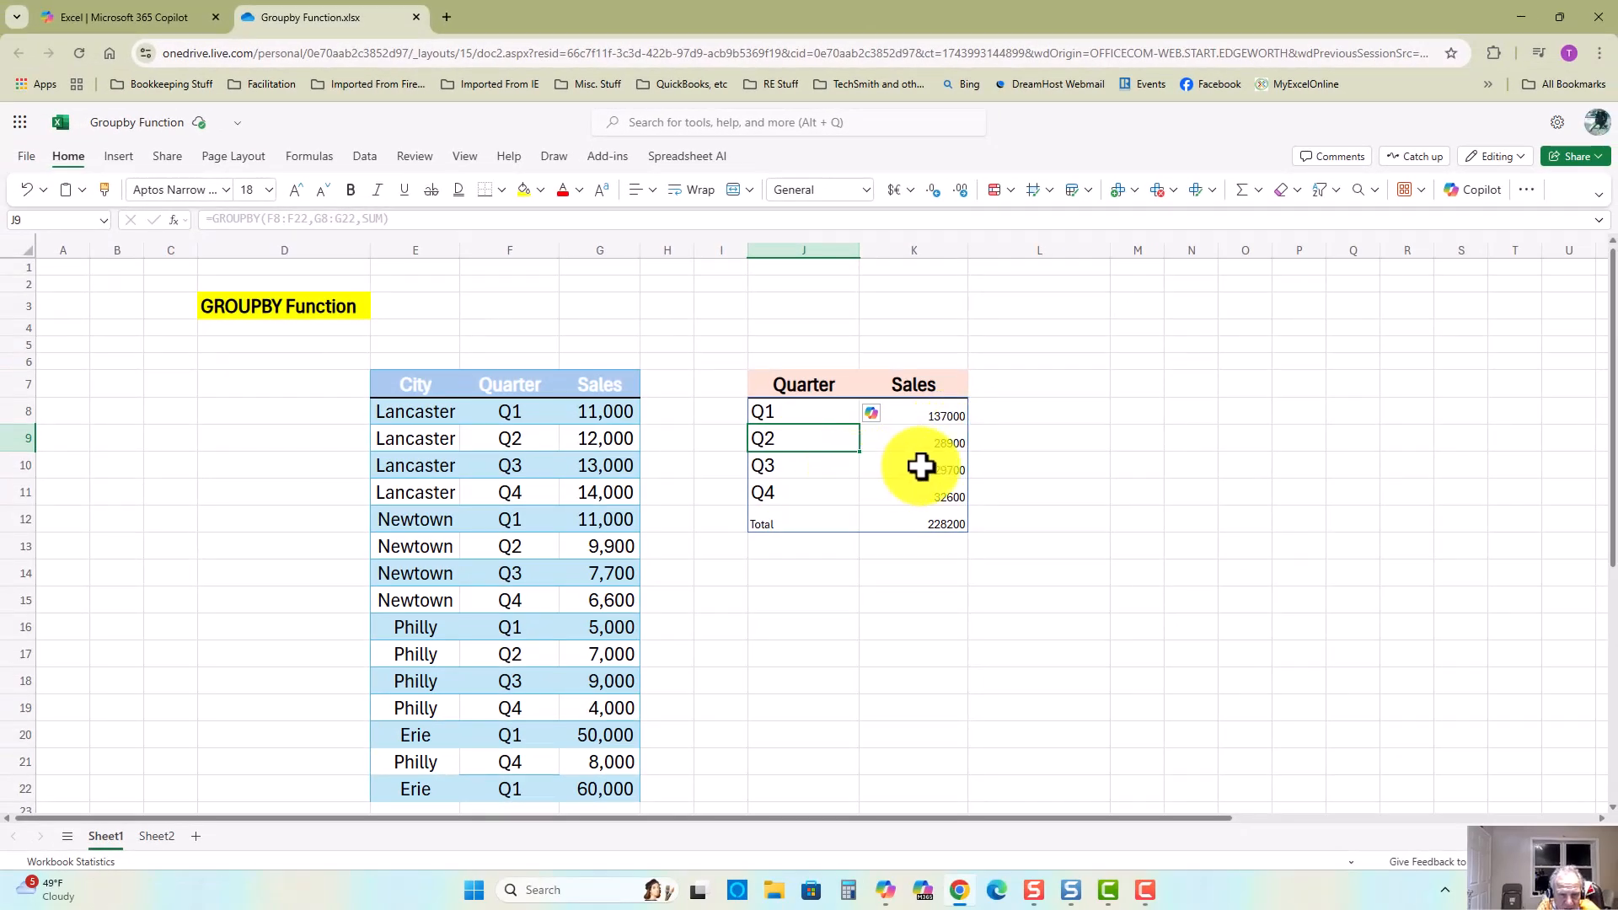
Step: Select the Q3 sales values of each city to check the quarter total
{"action": "left_click", "coordinate": [599, 463]}
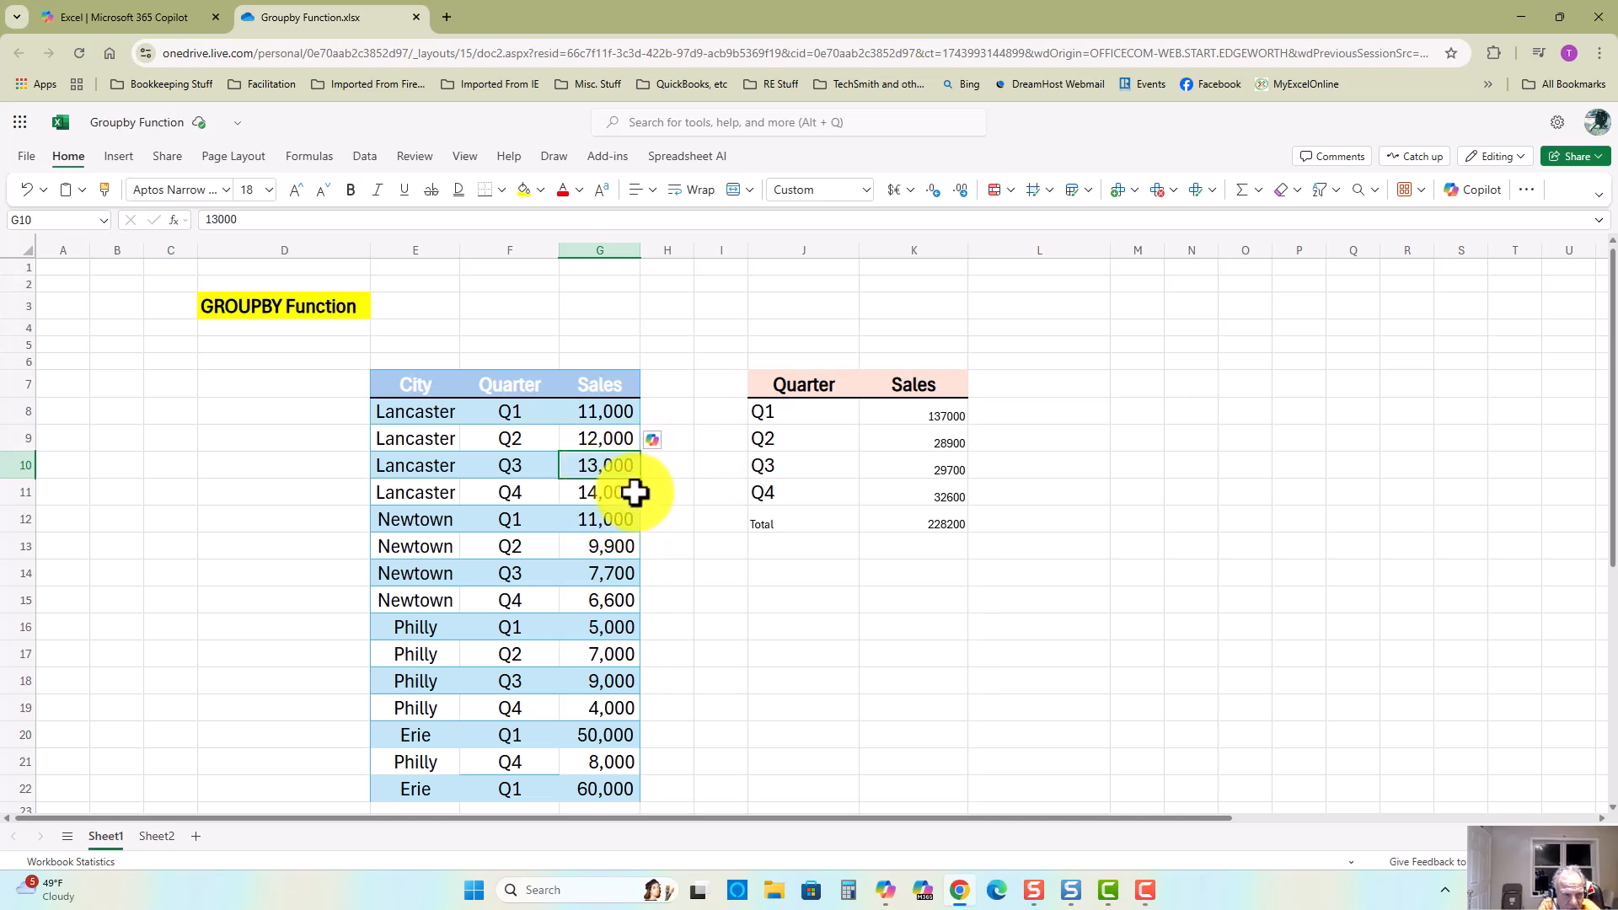
{"action": "left_click", "coordinate": [599, 573], "text": "ctrl"}
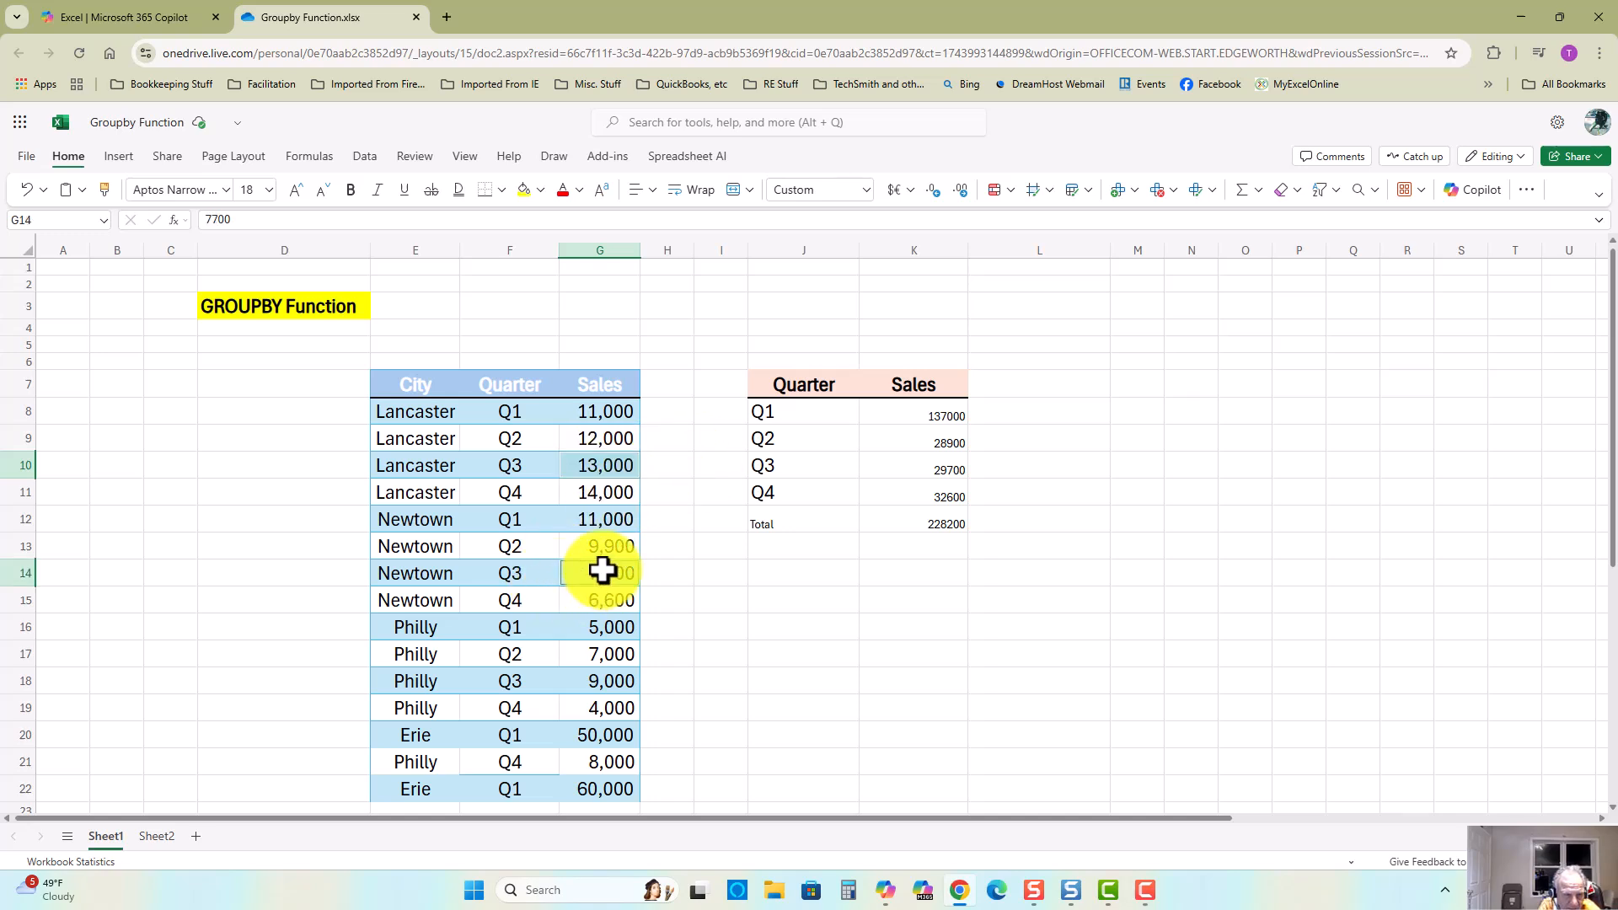
{"action": "left_click", "coordinate": [599, 680], "text": "ctrl"}
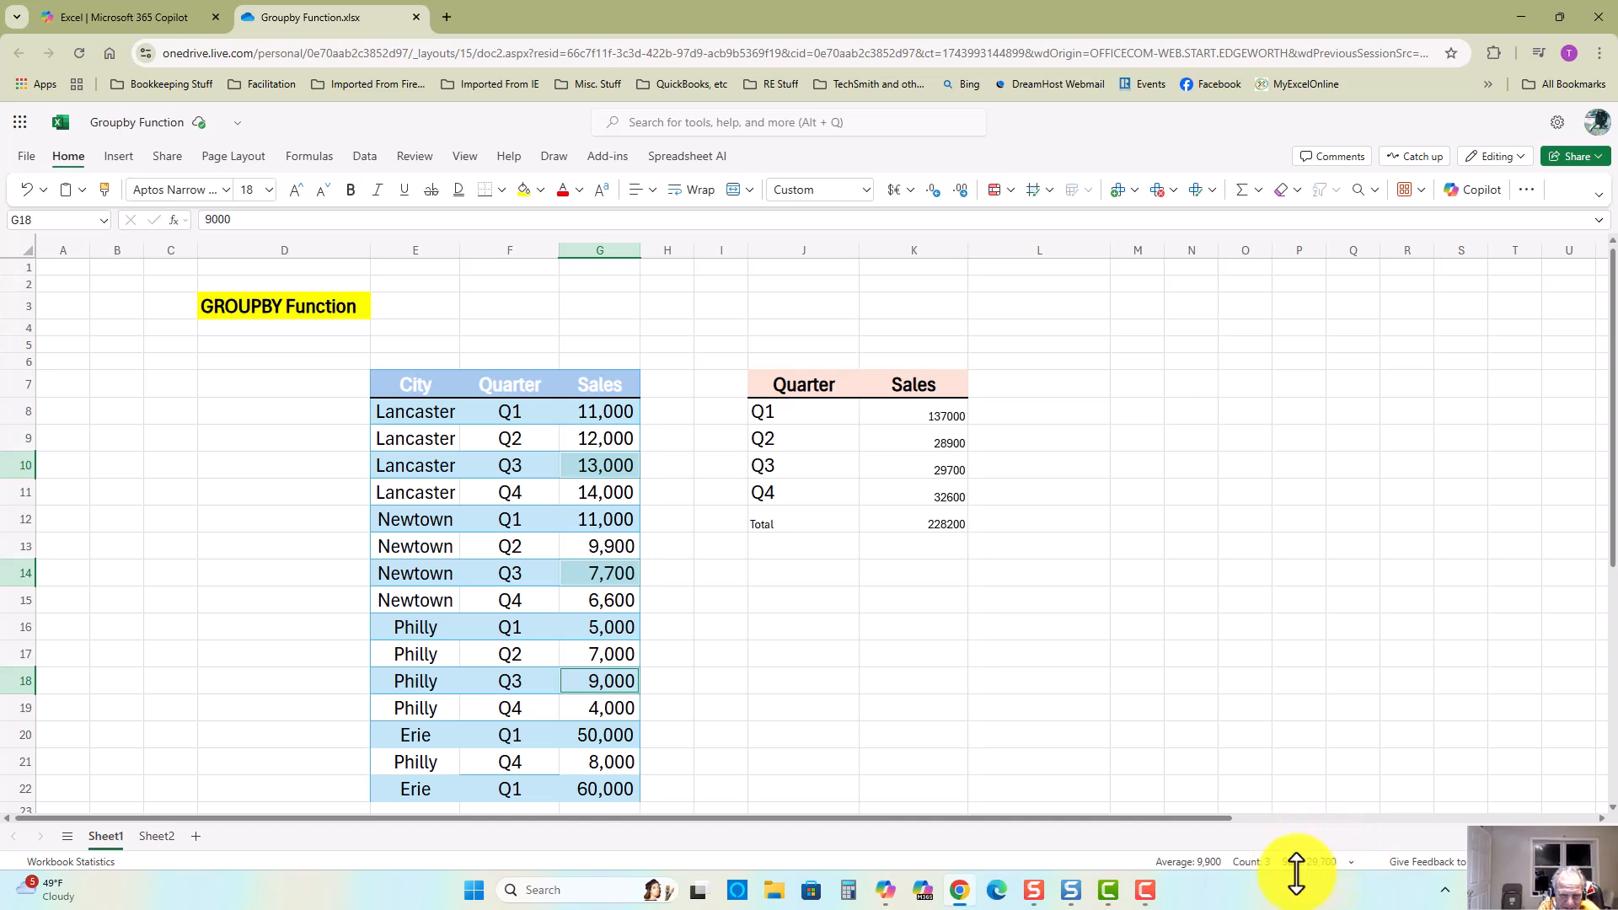
Step: Change the aggregation function of the GROUPBY formula in J8 to AVERAGE
{"action": "left_click", "coordinate": [800, 414]}
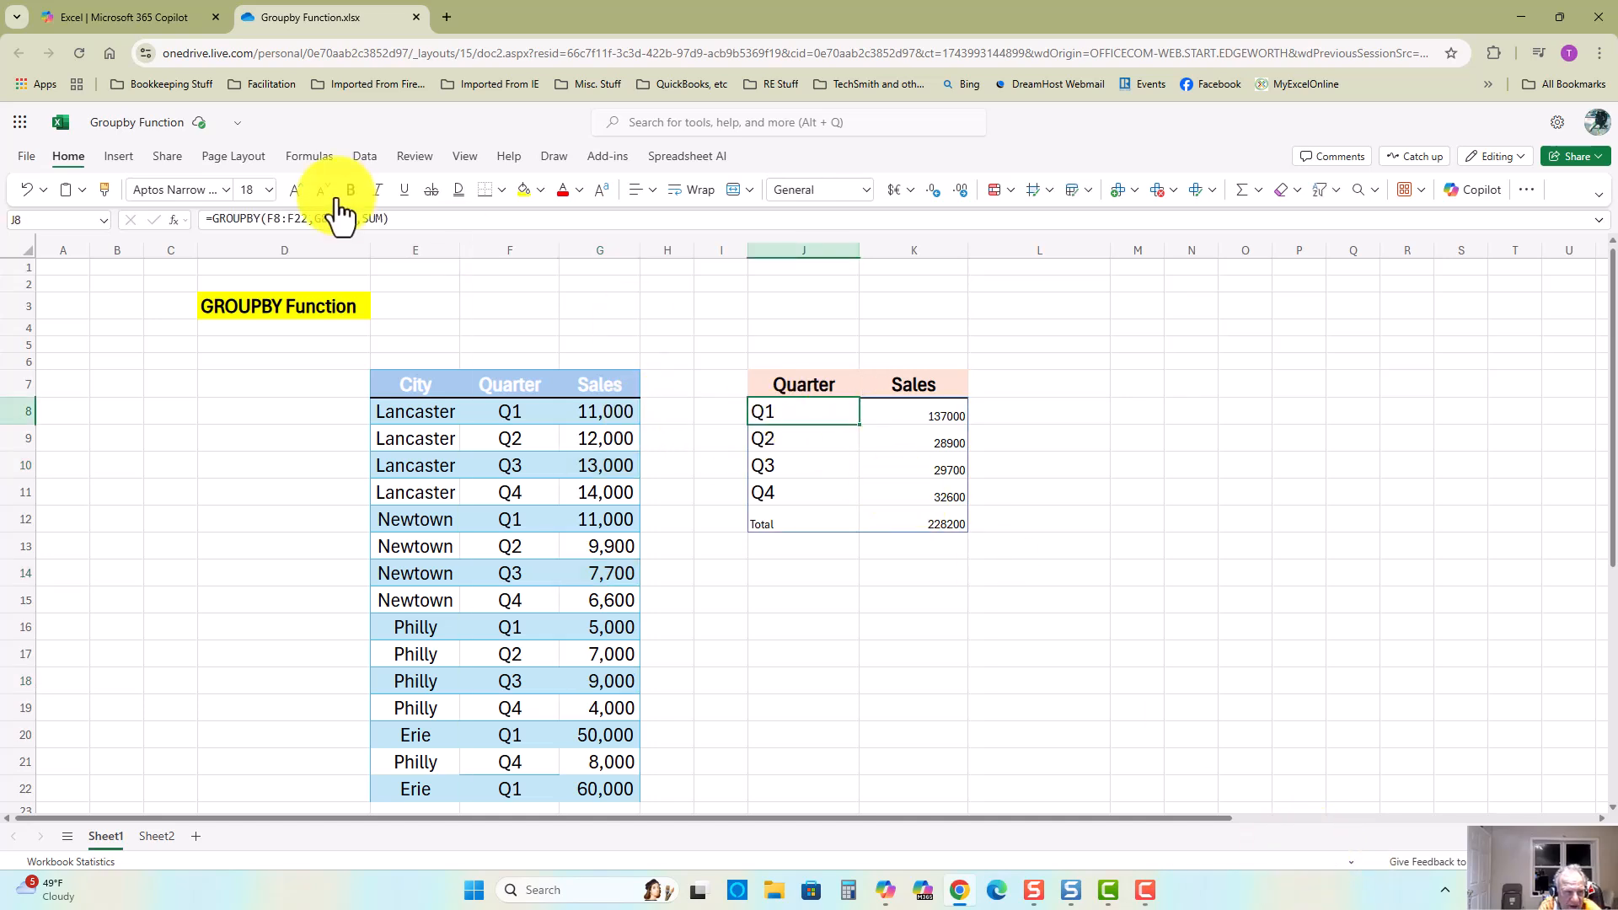
{"action": "left_click", "coordinate": [370, 219]}
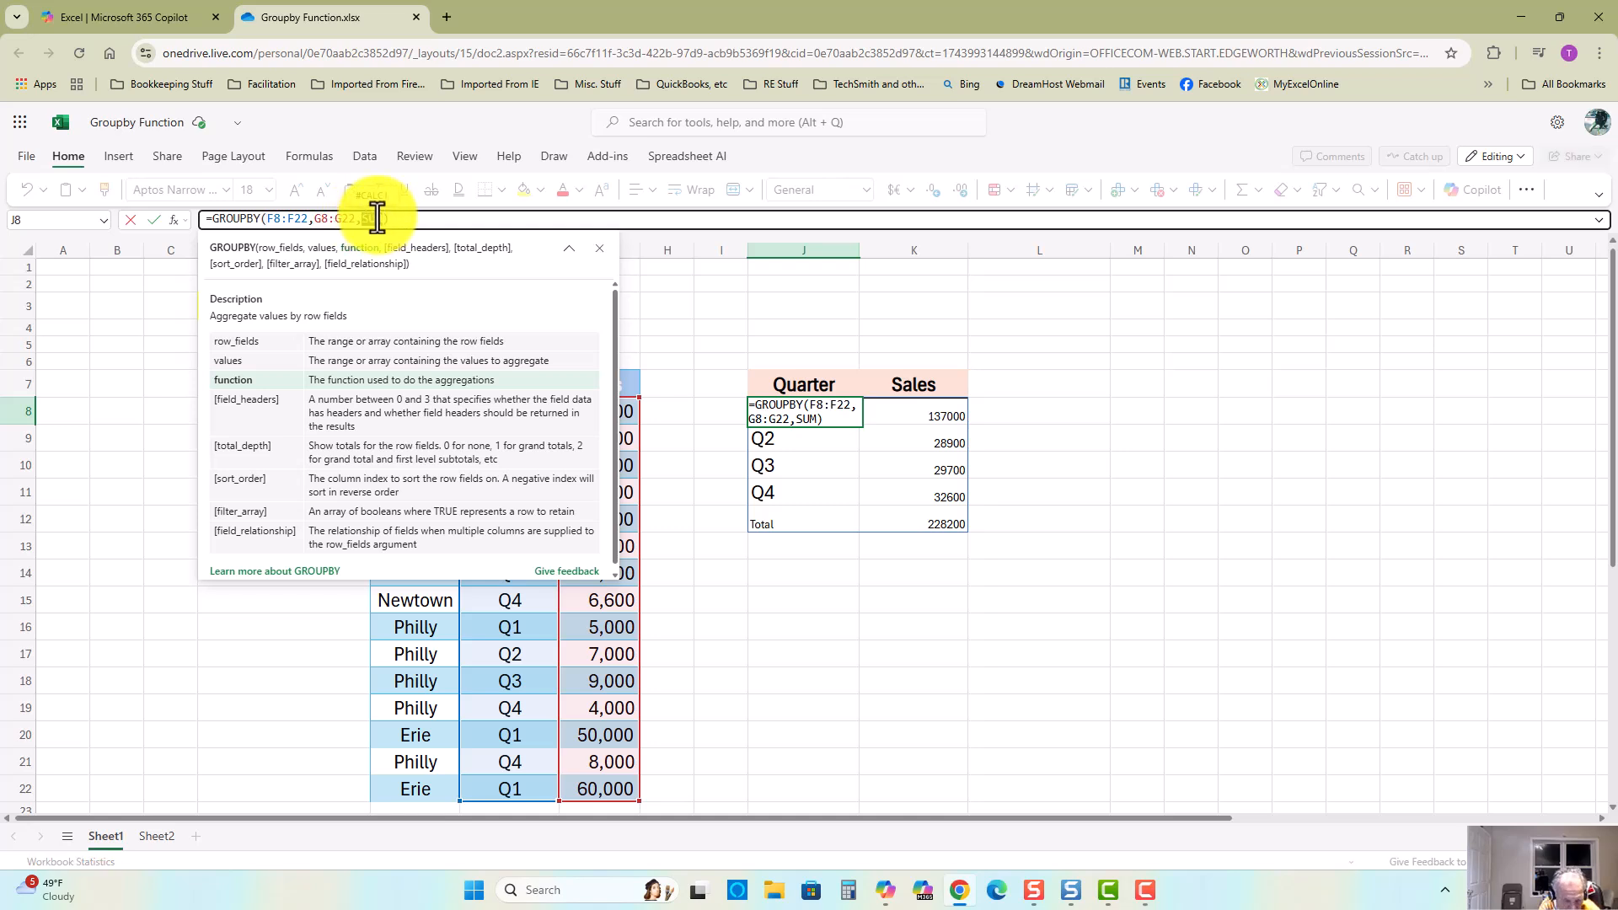
{"action": "type", "text": "Average"}
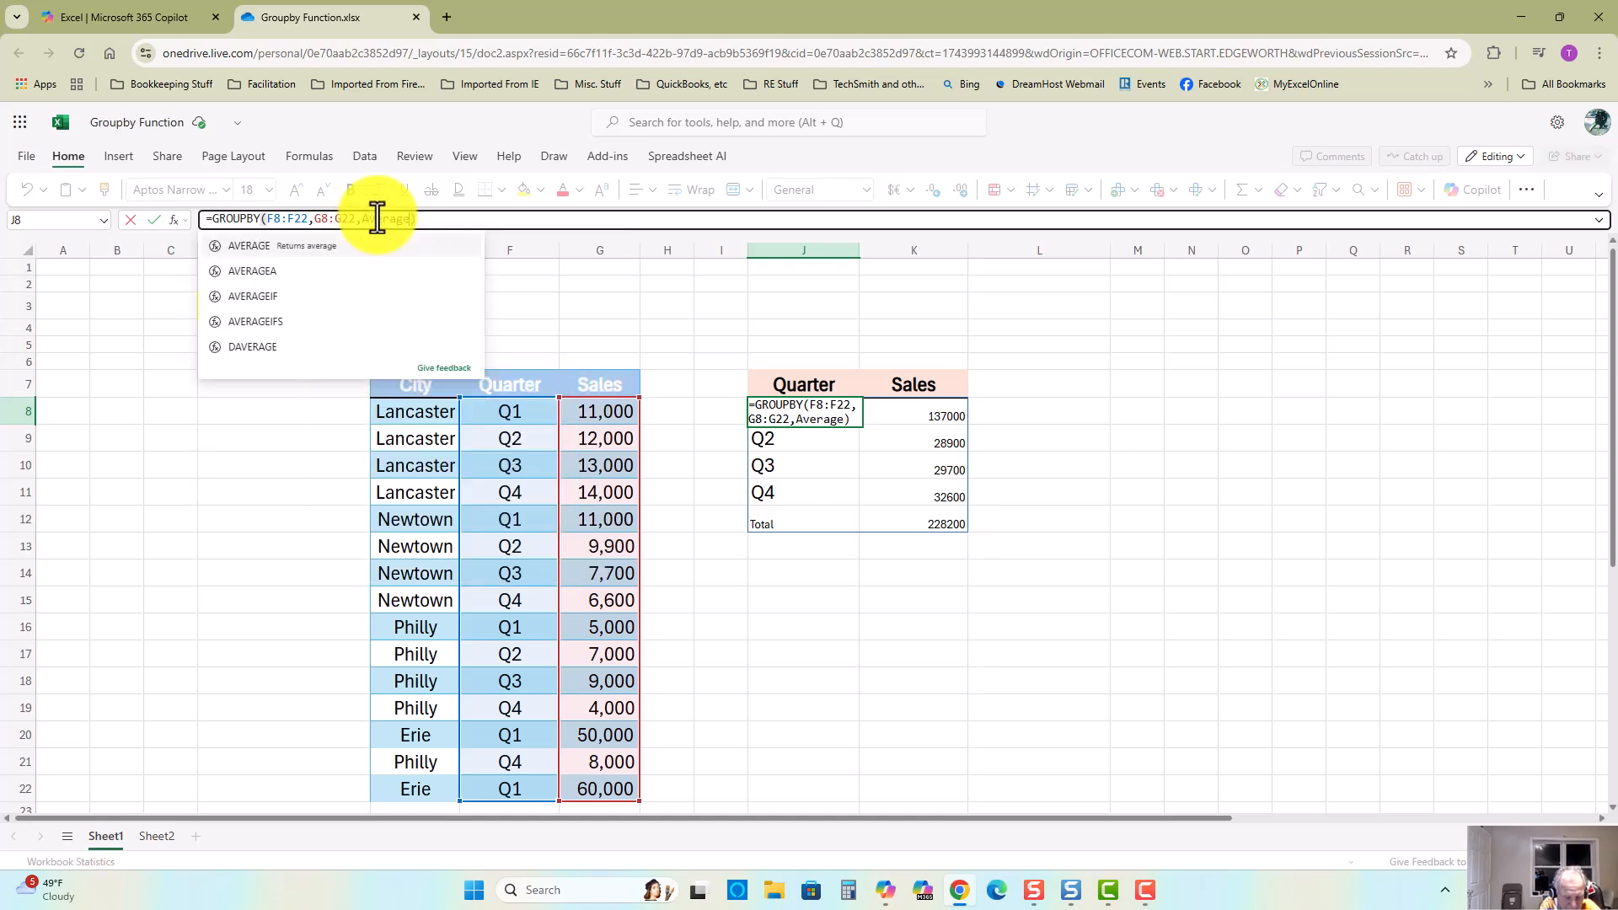
{"action": "left_click", "coordinate": [419, 224]}
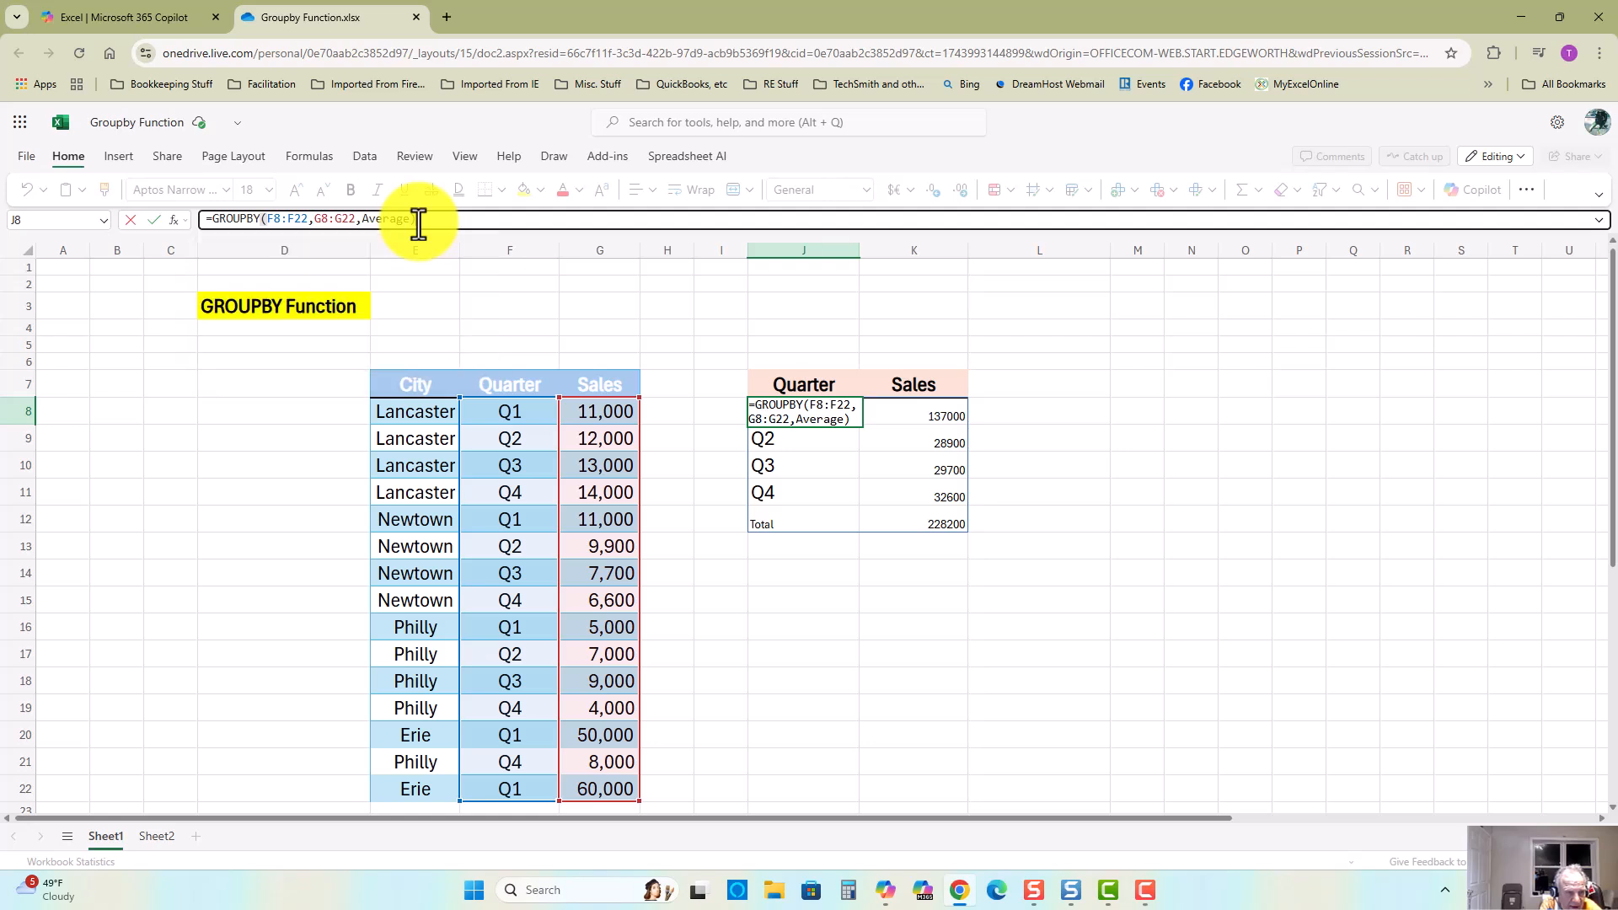
{"action": "key", "text": "Return"}
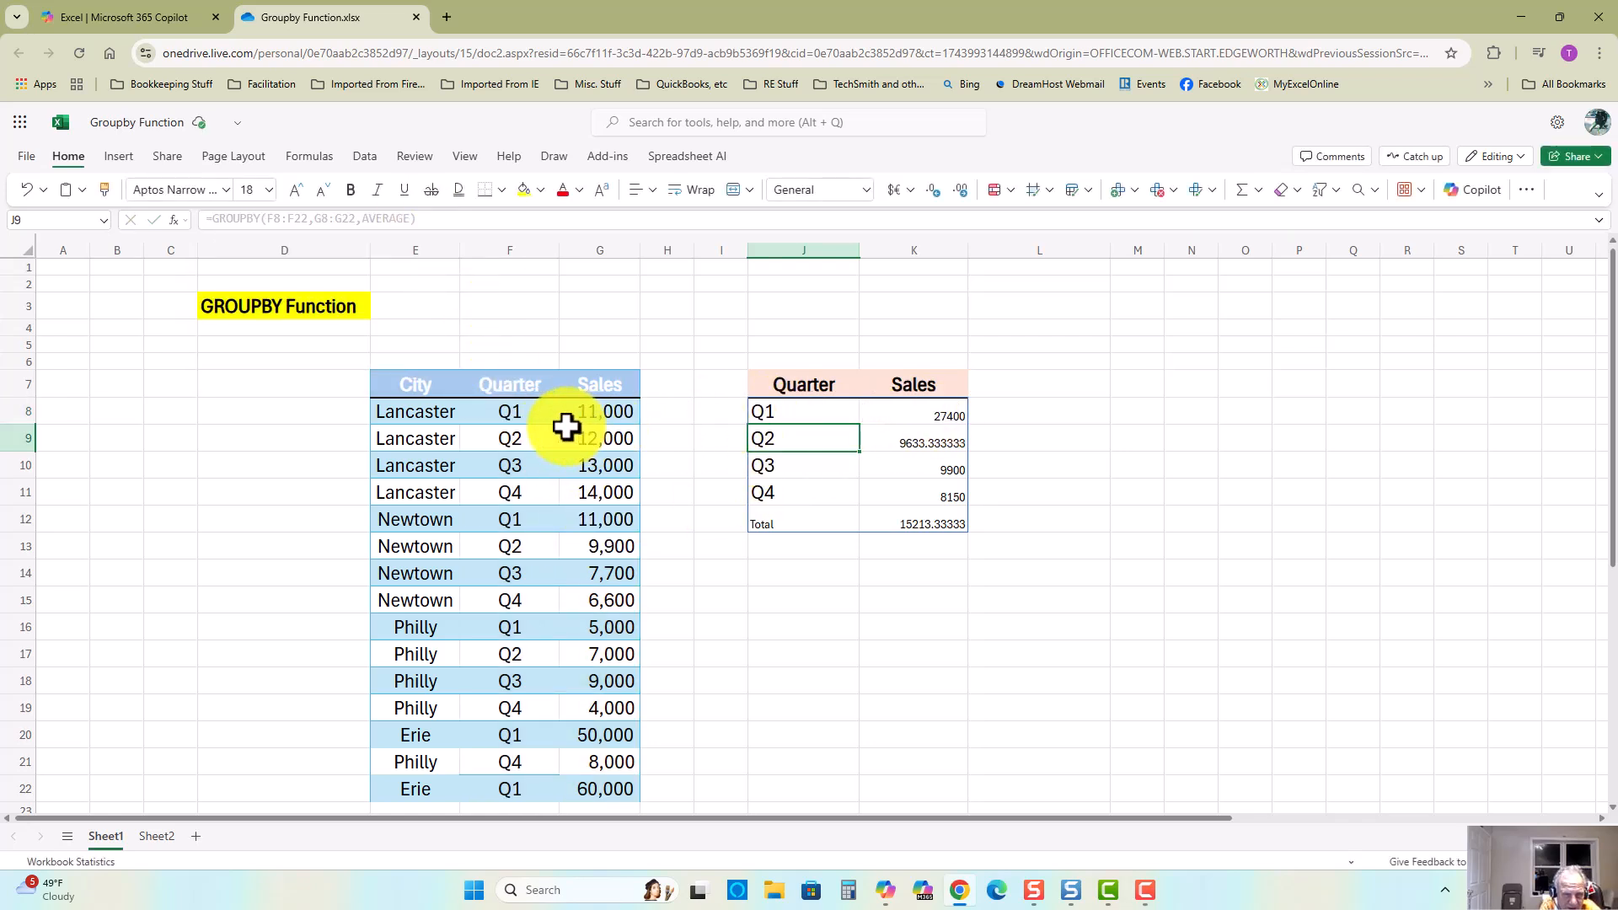
Step: Select the Q1 sales values of each city to check the averaged quarter result
{"action": "left_click", "coordinate": [606, 412]}
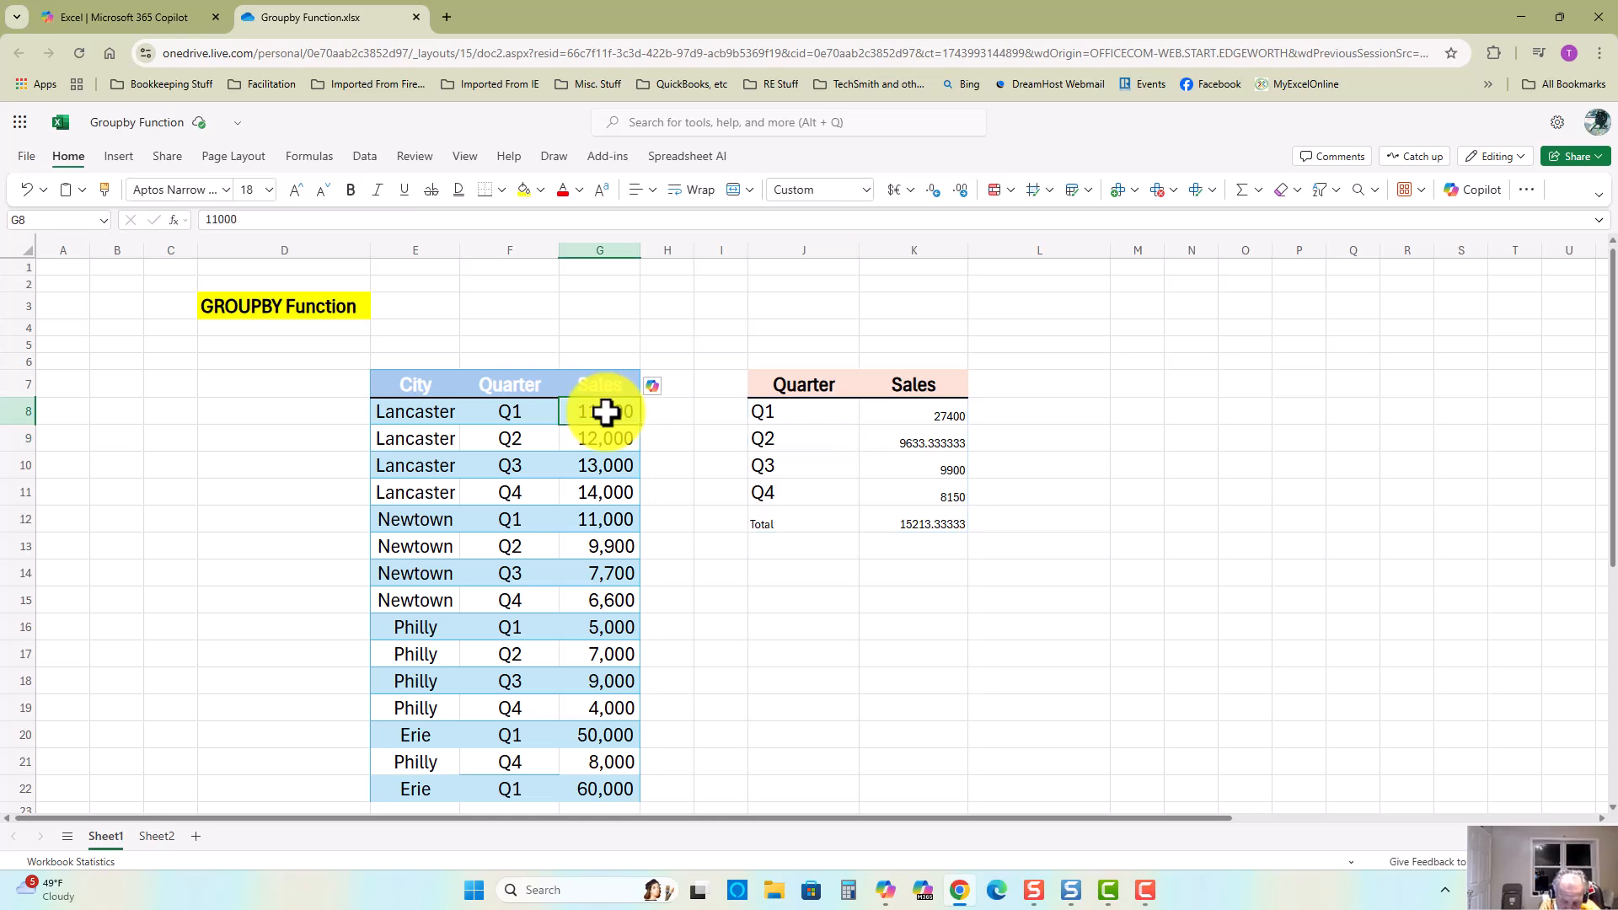
{"action": "left_click", "coordinate": [603, 521], "text": "ctrl"}
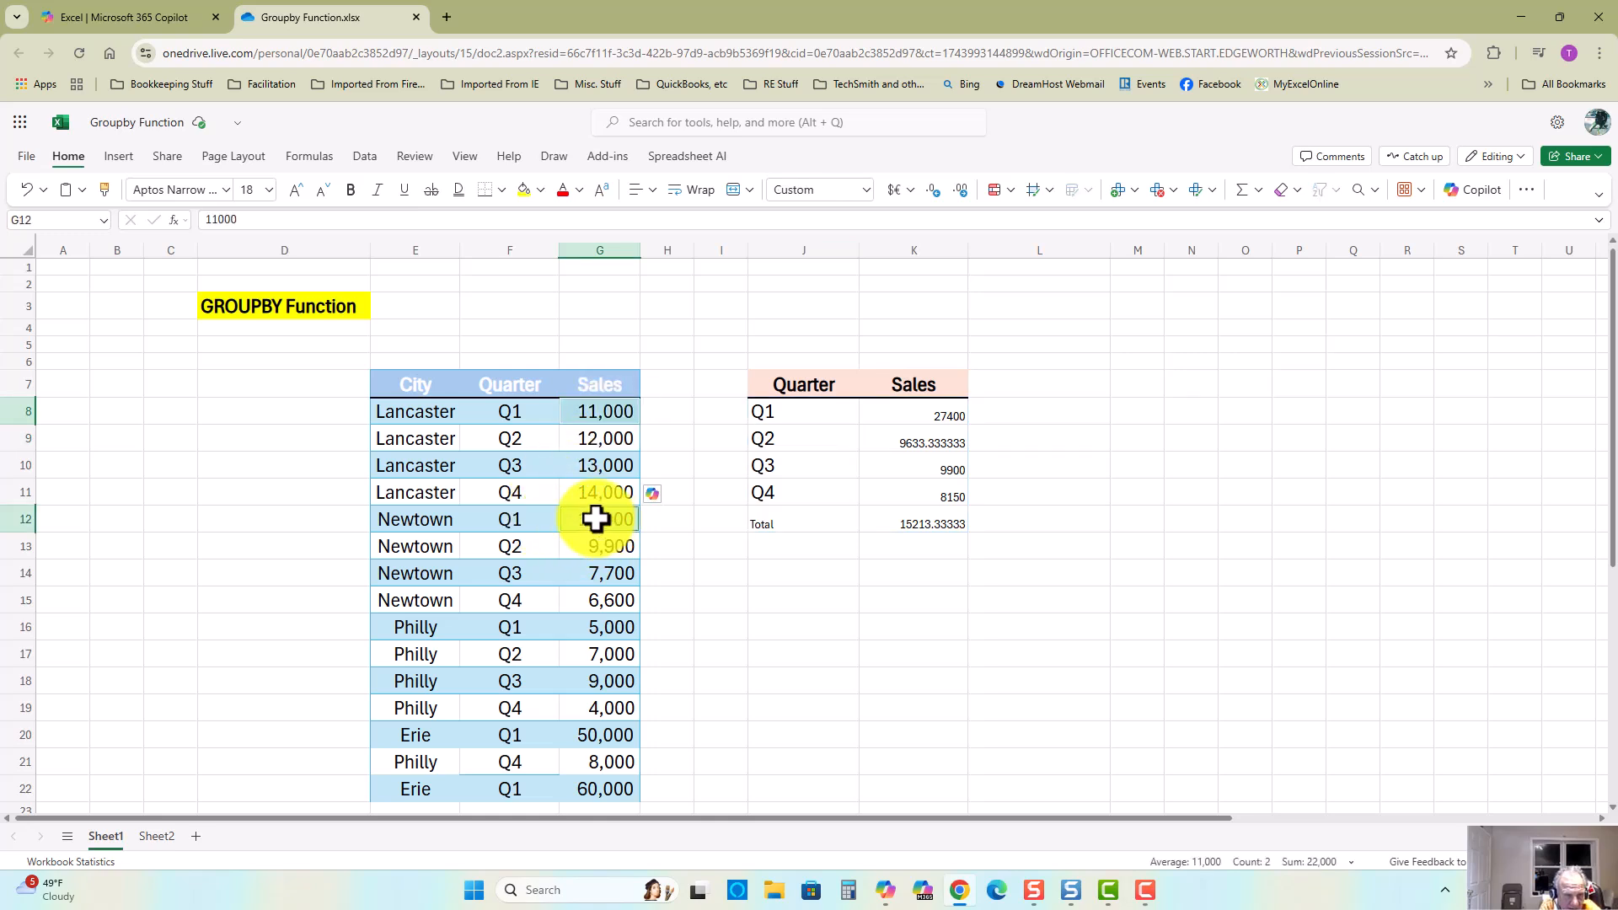
{"action": "left_click", "coordinate": [596, 629], "text": "ctrl"}
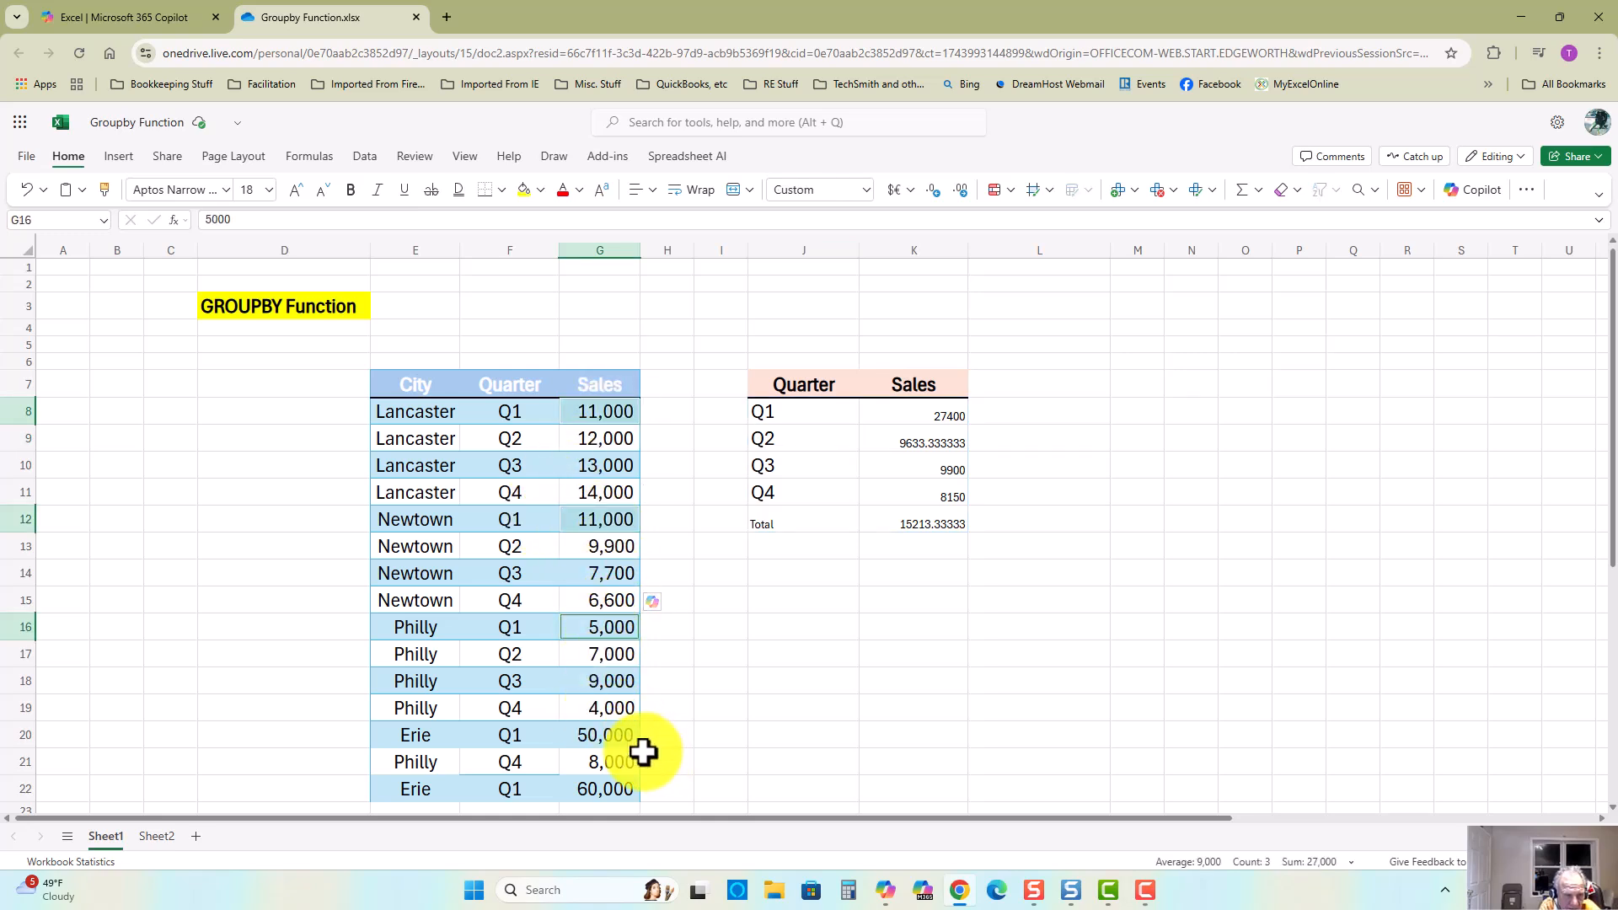
{"action": "left_click", "coordinate": [611, 735], "text": "ctrl"}
{"action": "left_click", "coordinate": [598, 790], "text": "ctrl"}
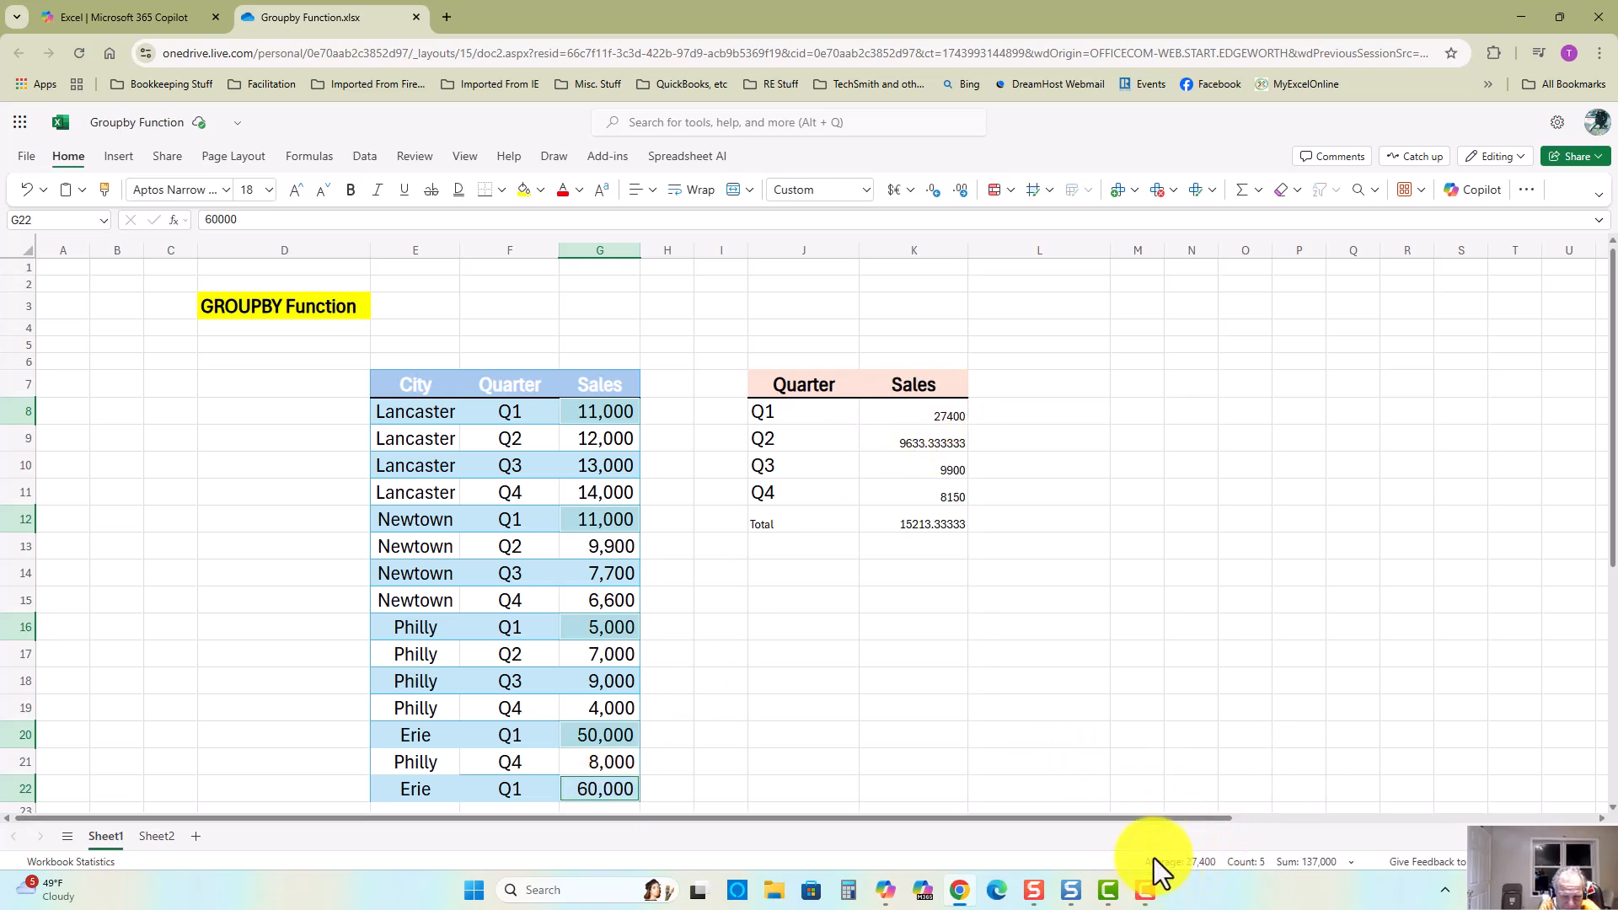
{"action": "left_click", "coordinate": [715, 572]}
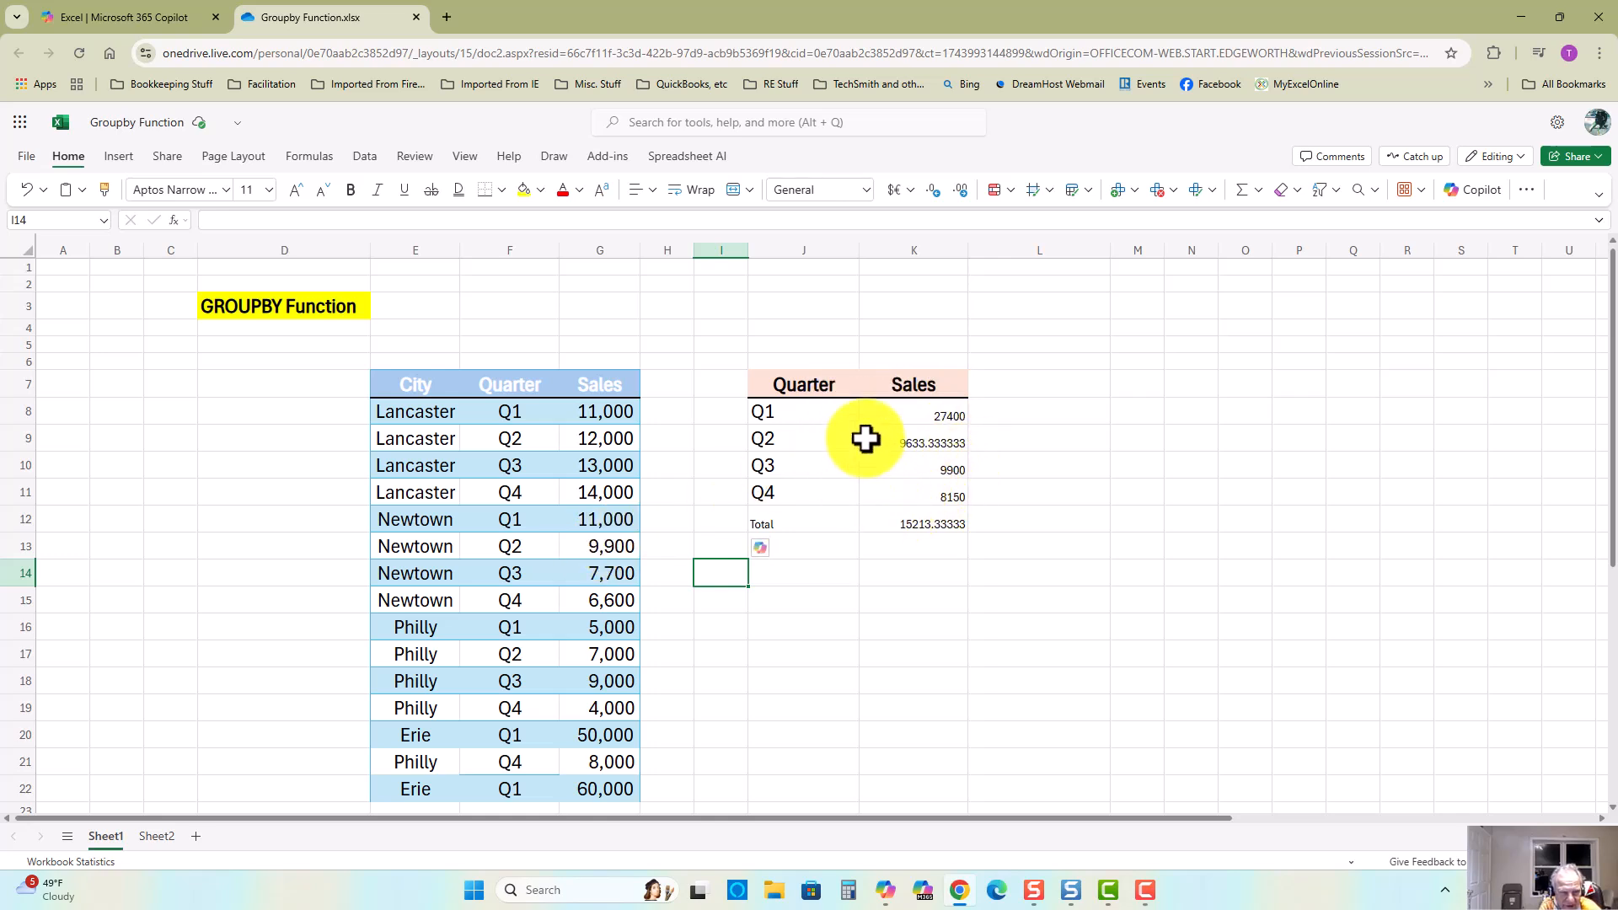
Step: Set Newtown's Q2 sales in G13 to 99000
{"action": "left_click", "coordinate": [590, 548]}
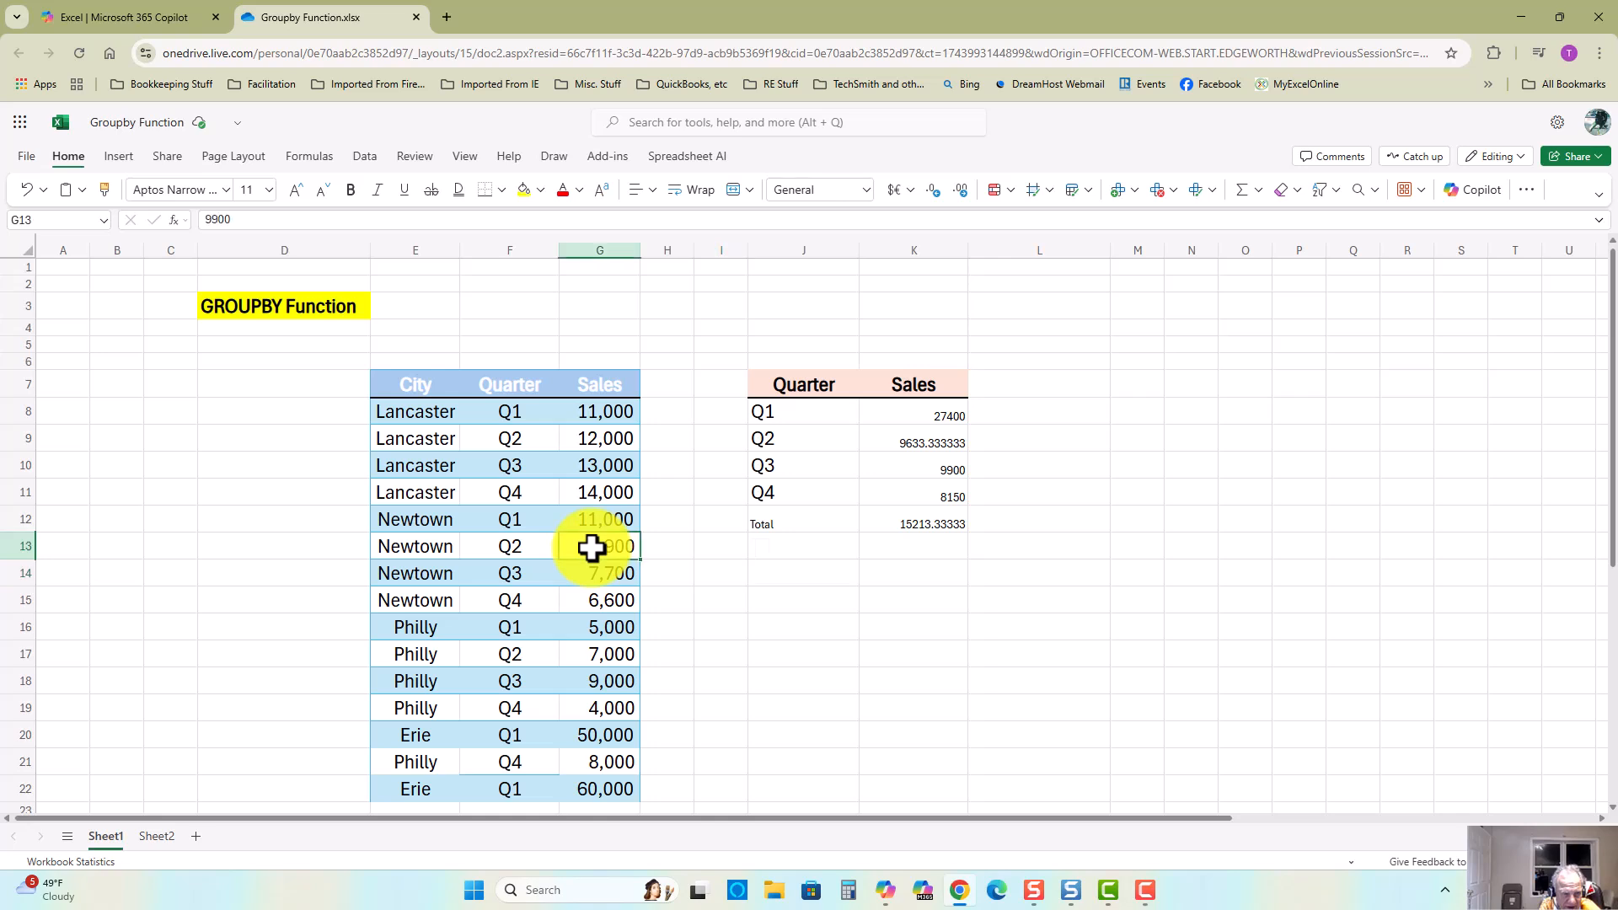
{"action": "type", "text": "99"}
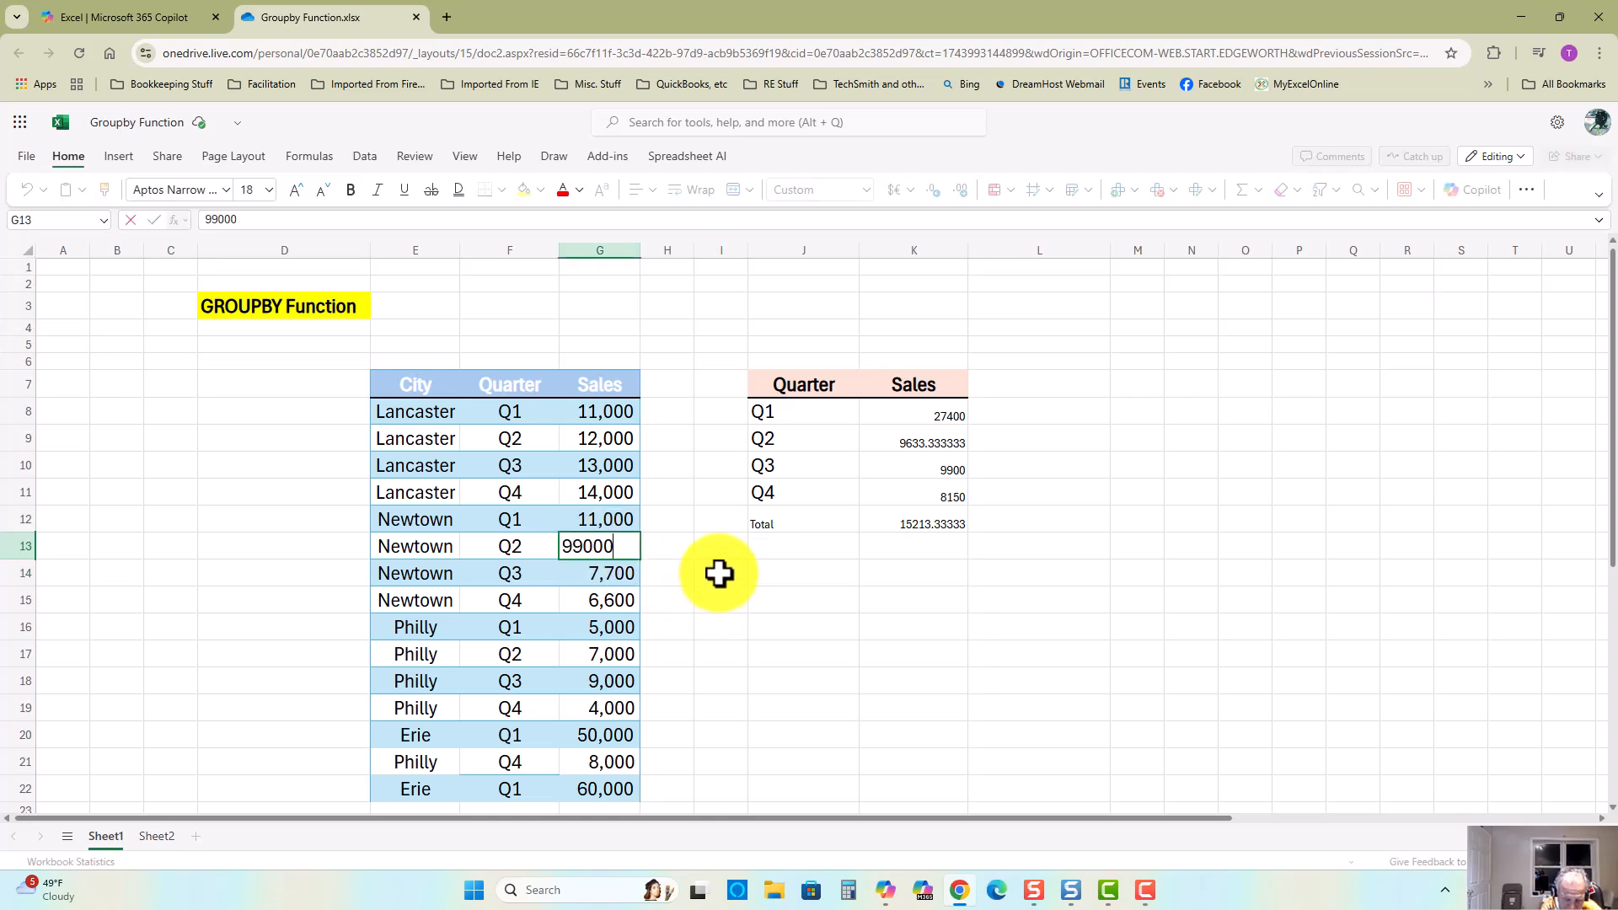
{"action": "key", "text": "Return"}
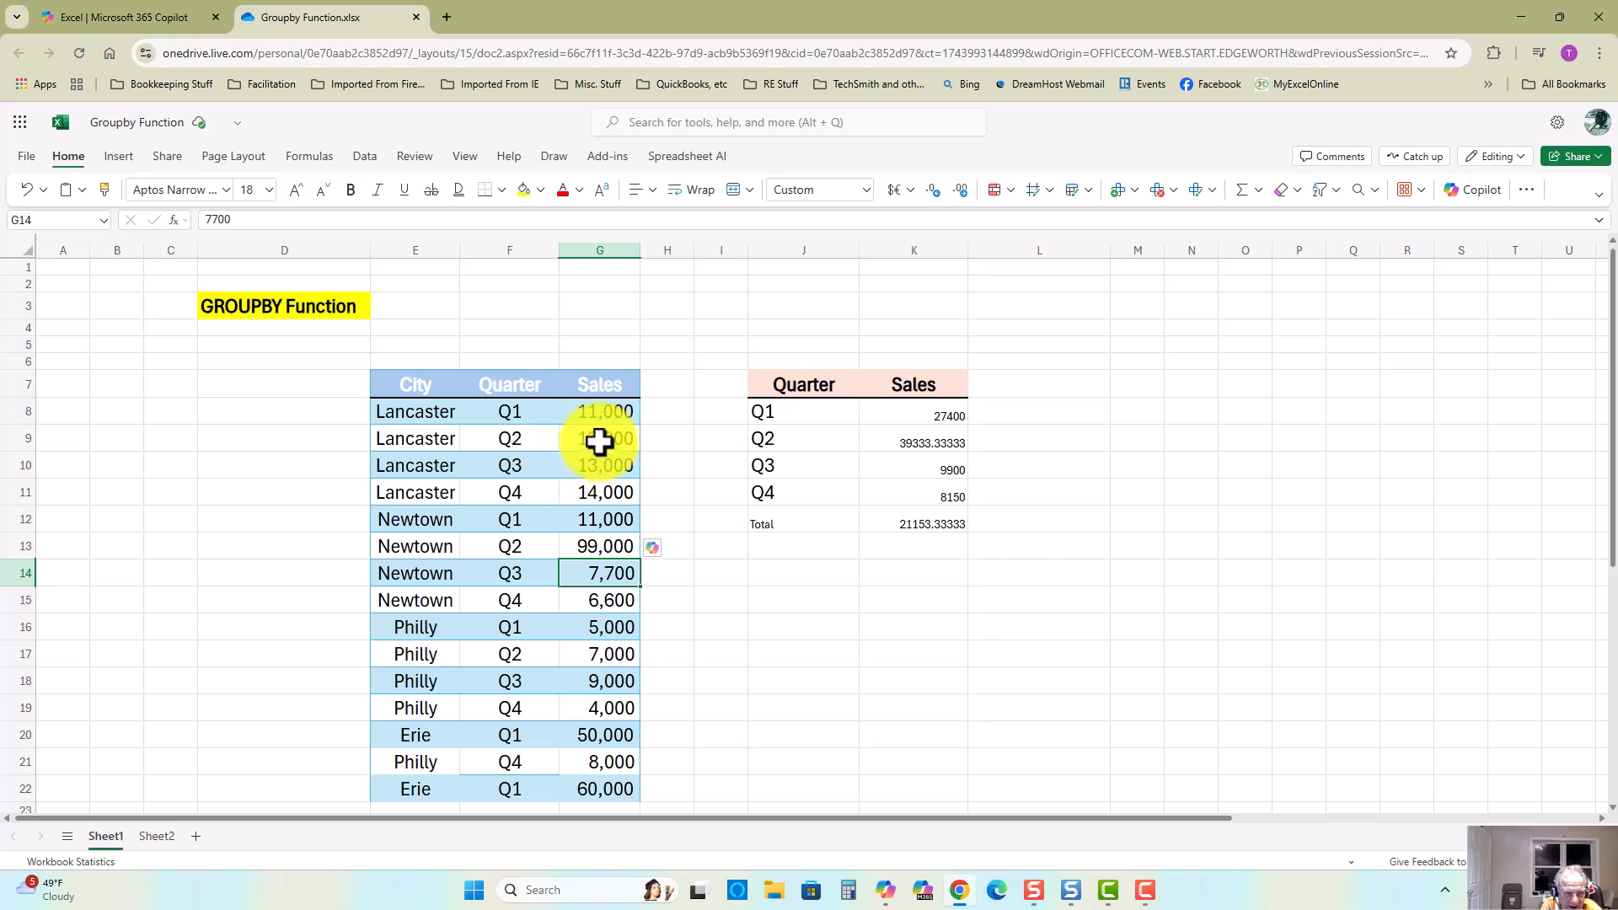
Step: Select the Q2 sales values of each city to check the updated quarter average
{"action": "left_click", "coordinate": [598, 438]}
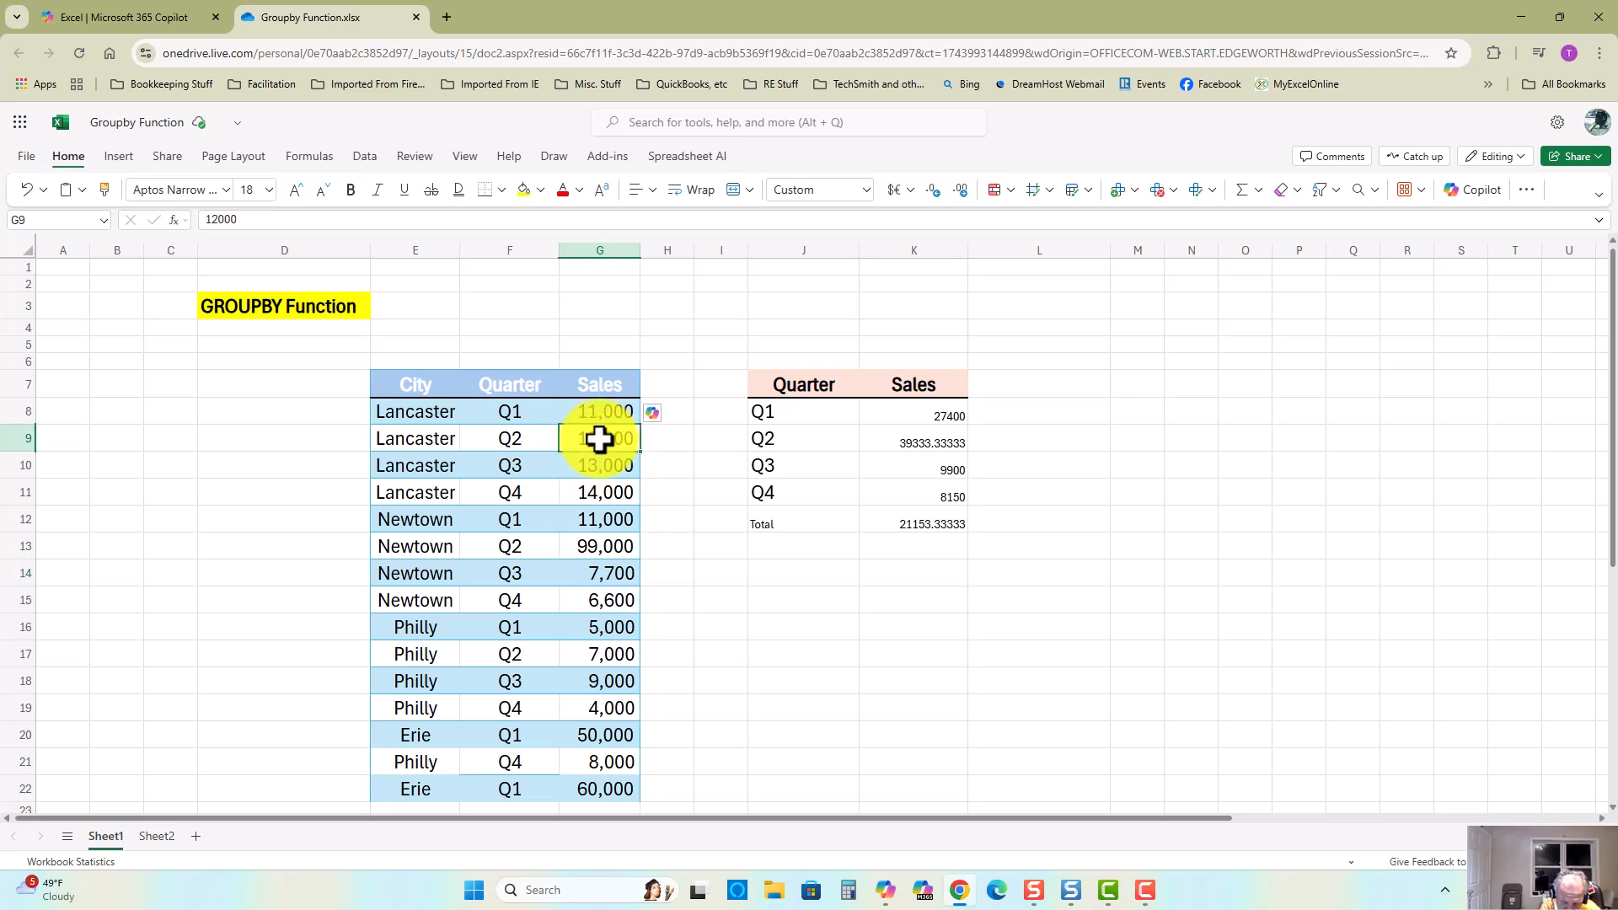
{"action": "left_click", "coordinate": [594, 548], "text": "ctrl"}
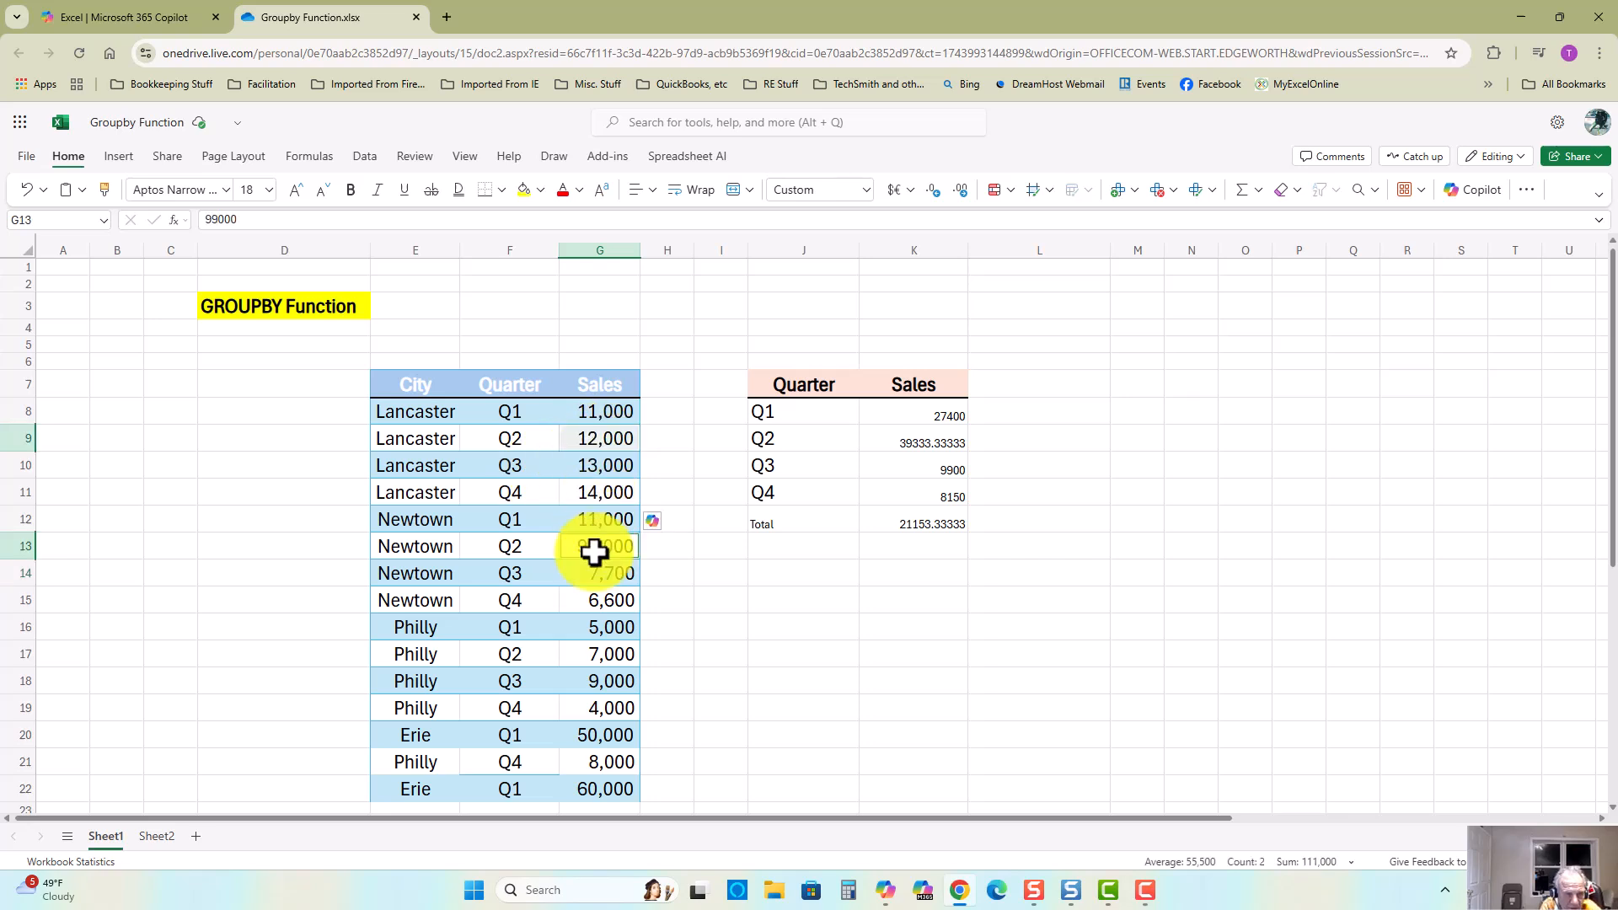
{"action": "left_click", "coordinate": [595, 655], "text": "ctrl"}
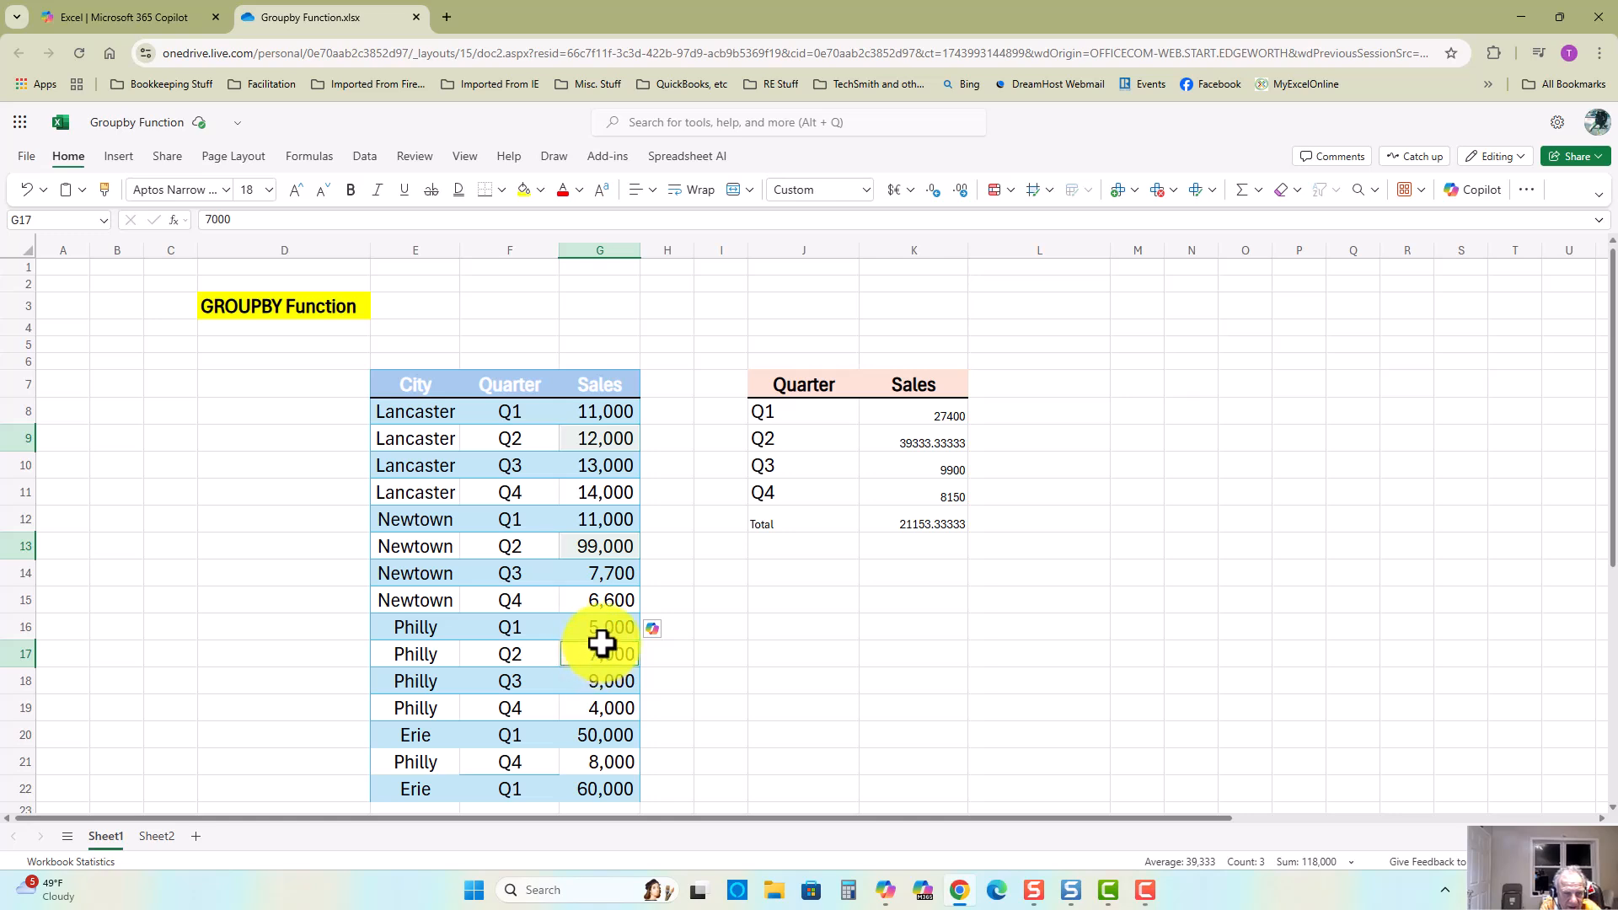